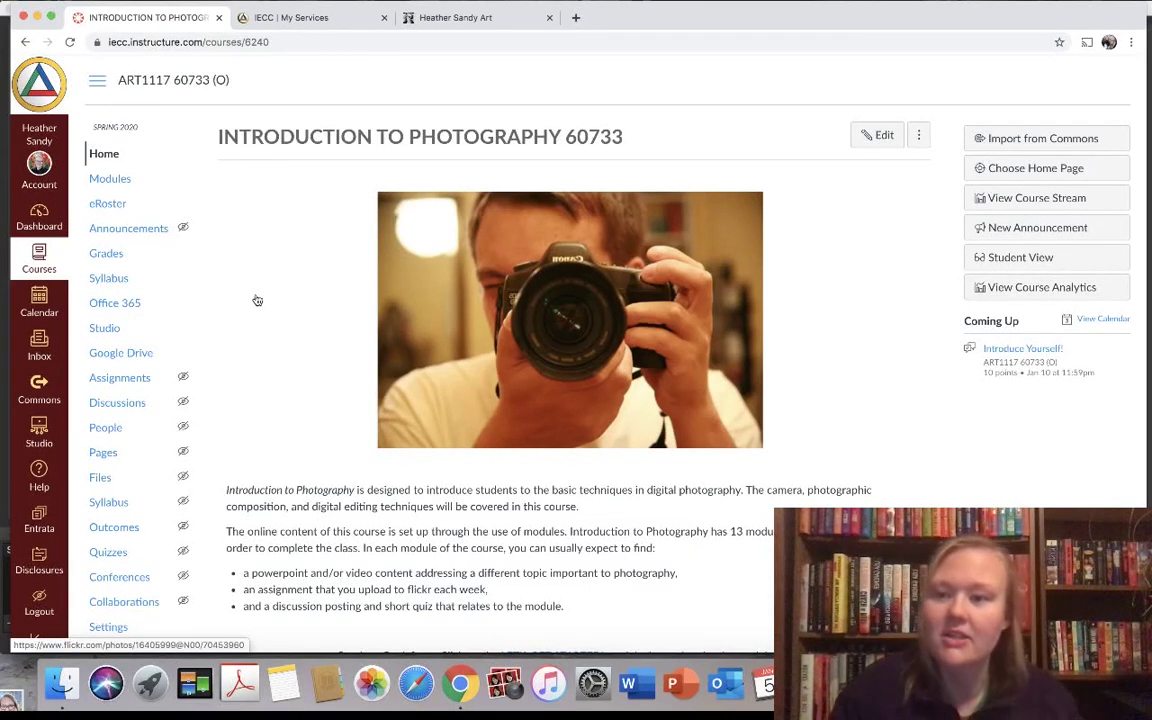
From Modules, open Meet Your Instructor and advance through Course Overview to Online Etiquette
left_click(137, 185)
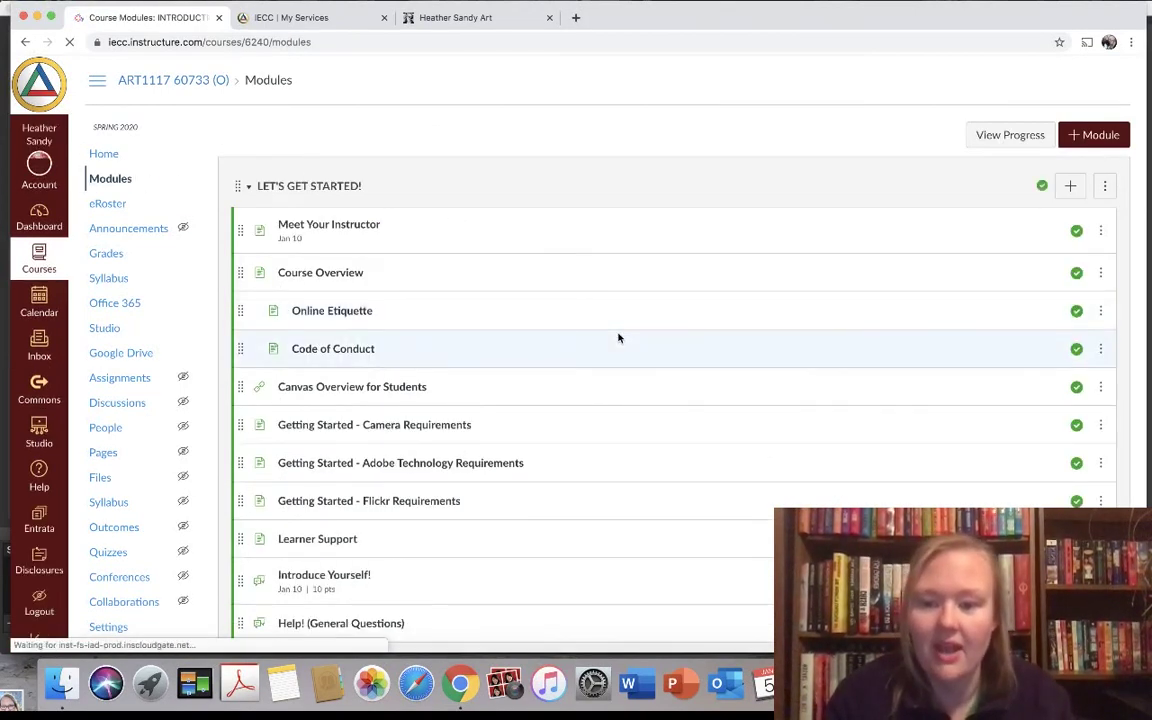
scroll(618, 338, "down", 2)
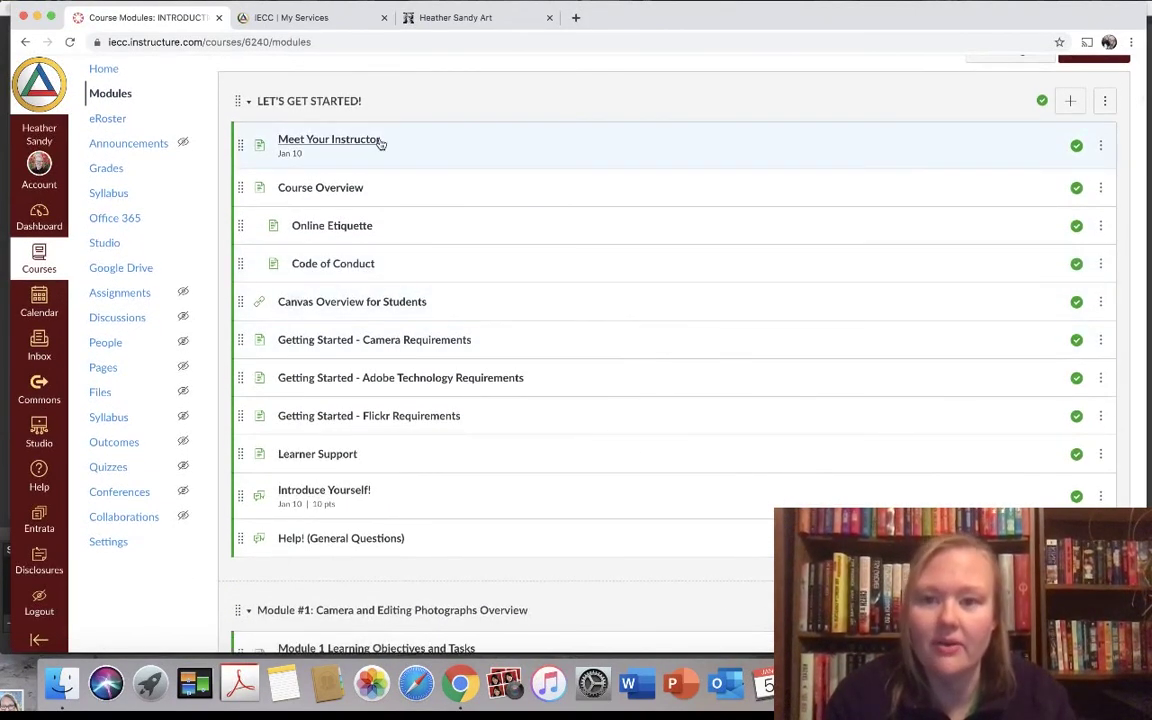
left_click(379, 142)
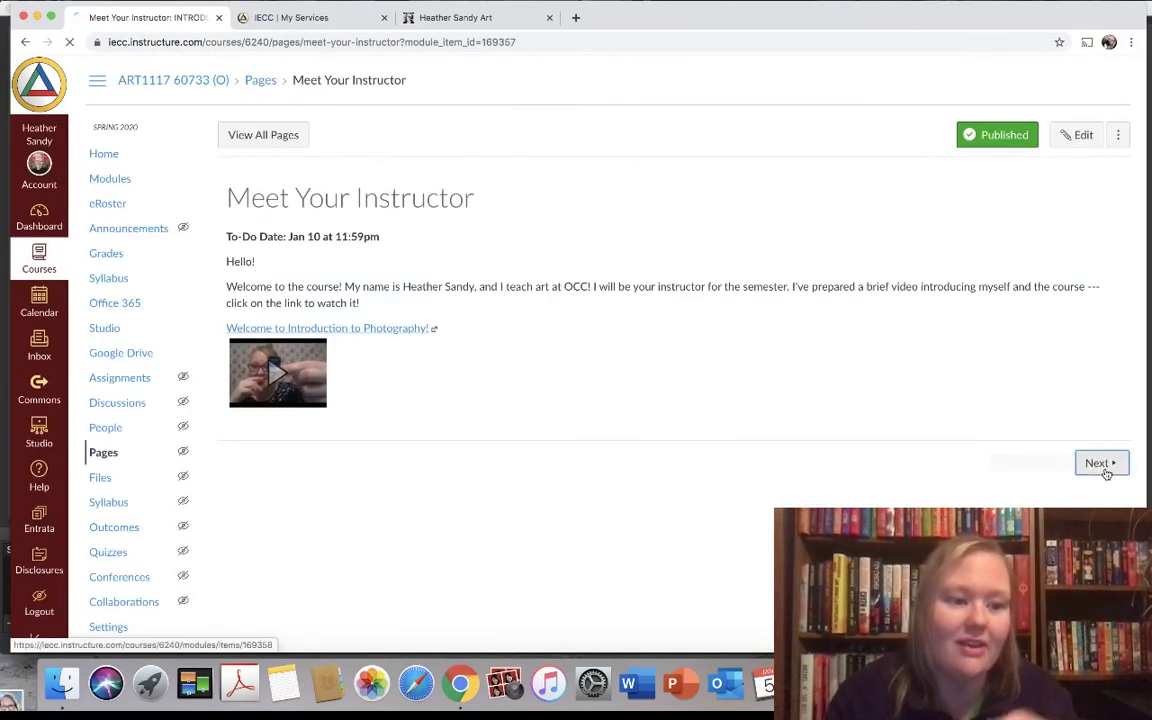
left_click(1100, 463)
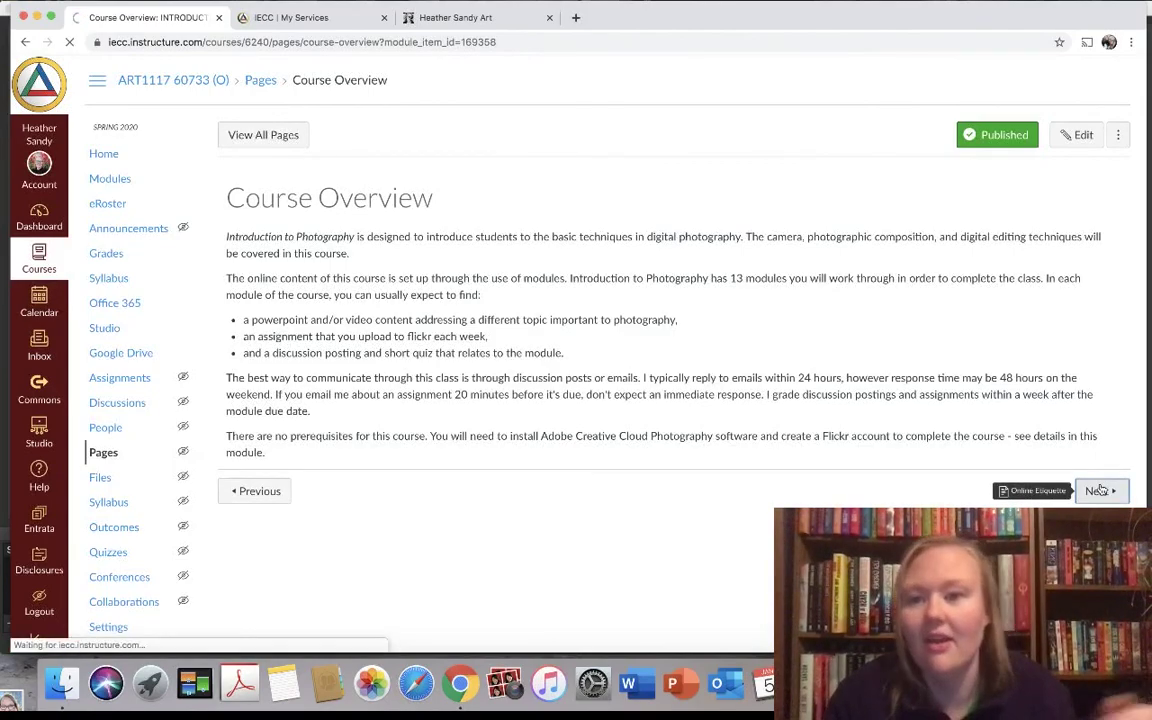
left_click(1100, 490)
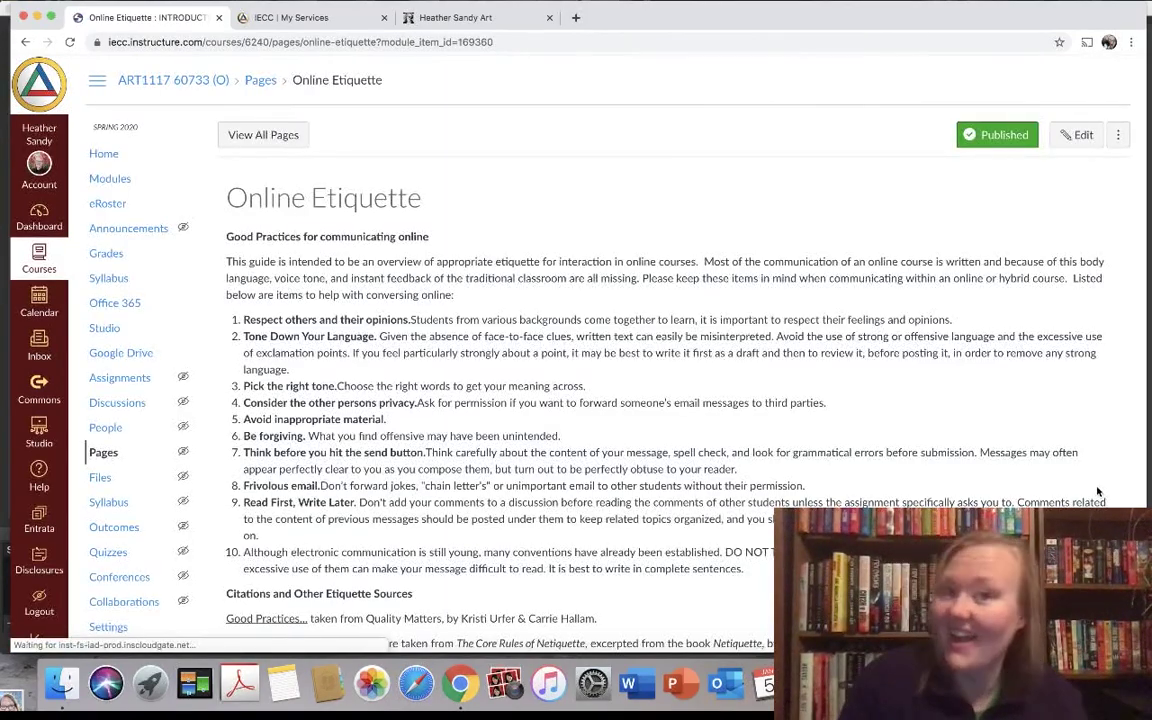
Continue past Code of Conduct to Canvas Overview for Students, opening its video in another tab
scroll(1097, 492, "down", 5)
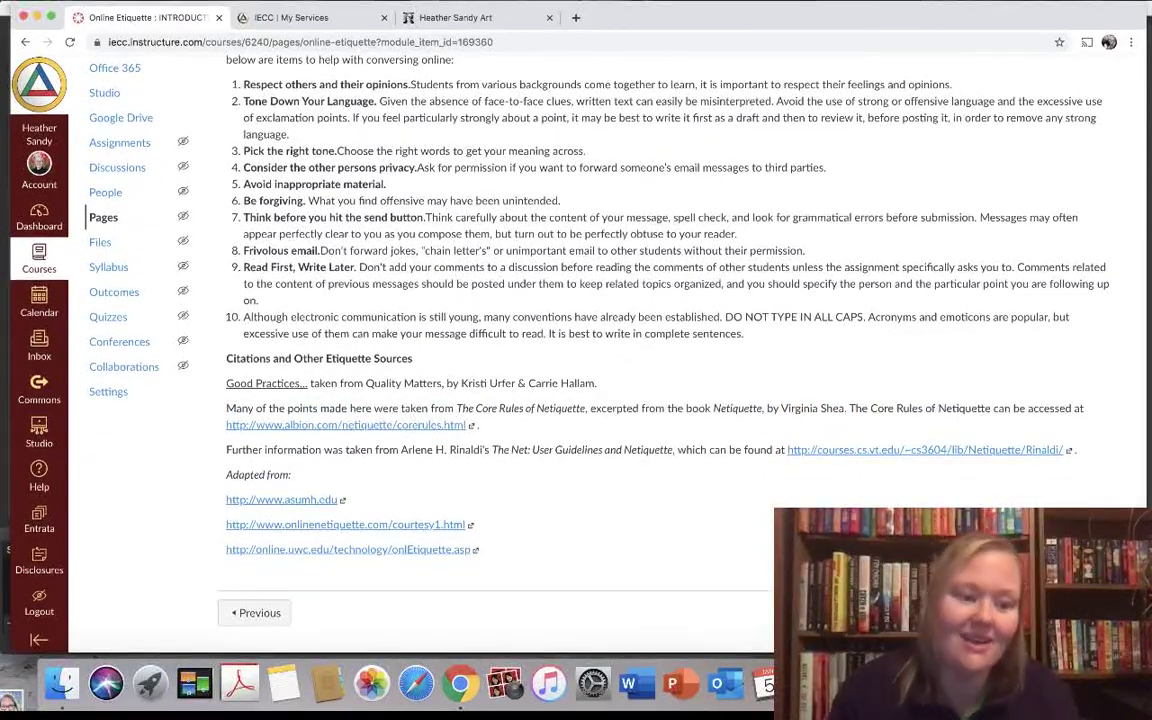
left_click(1100, 612)
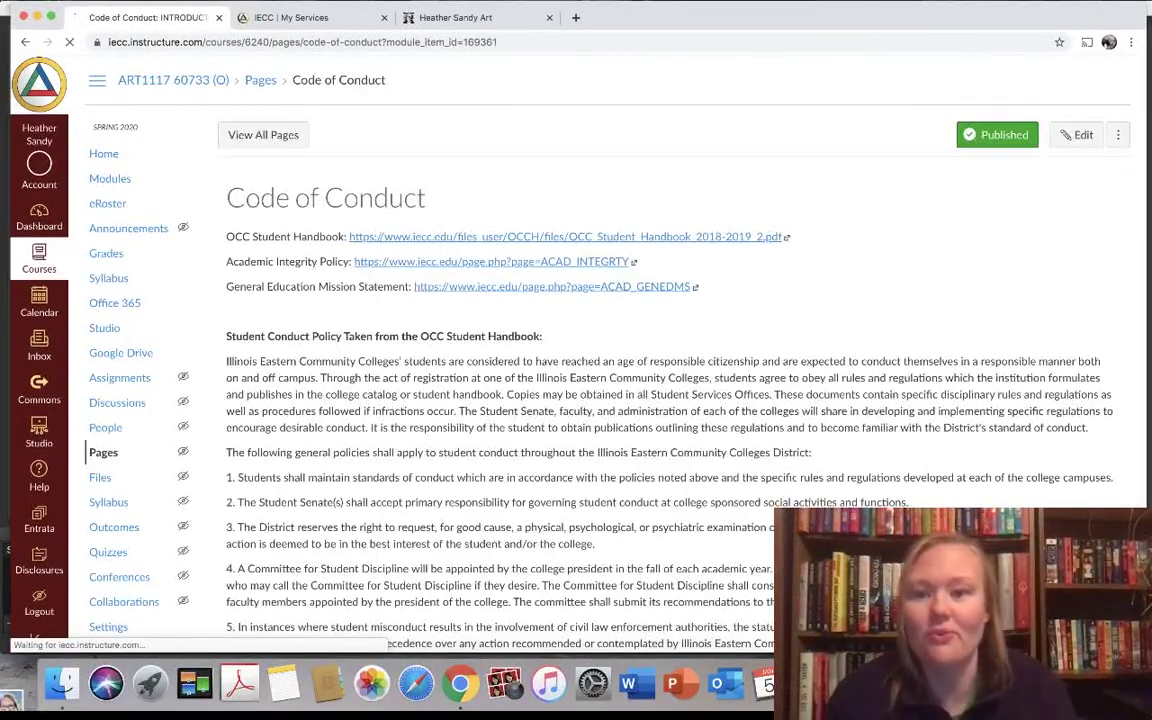
scroll(1100, 612, "down", 3)
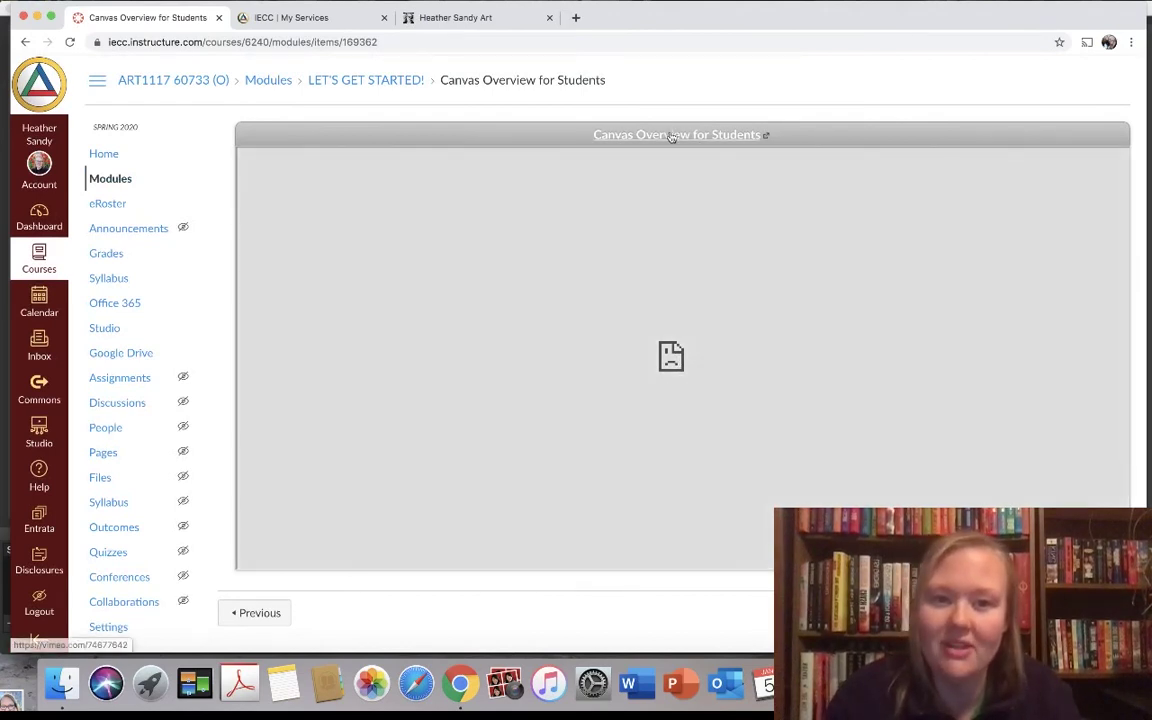
left_click(672, 137)
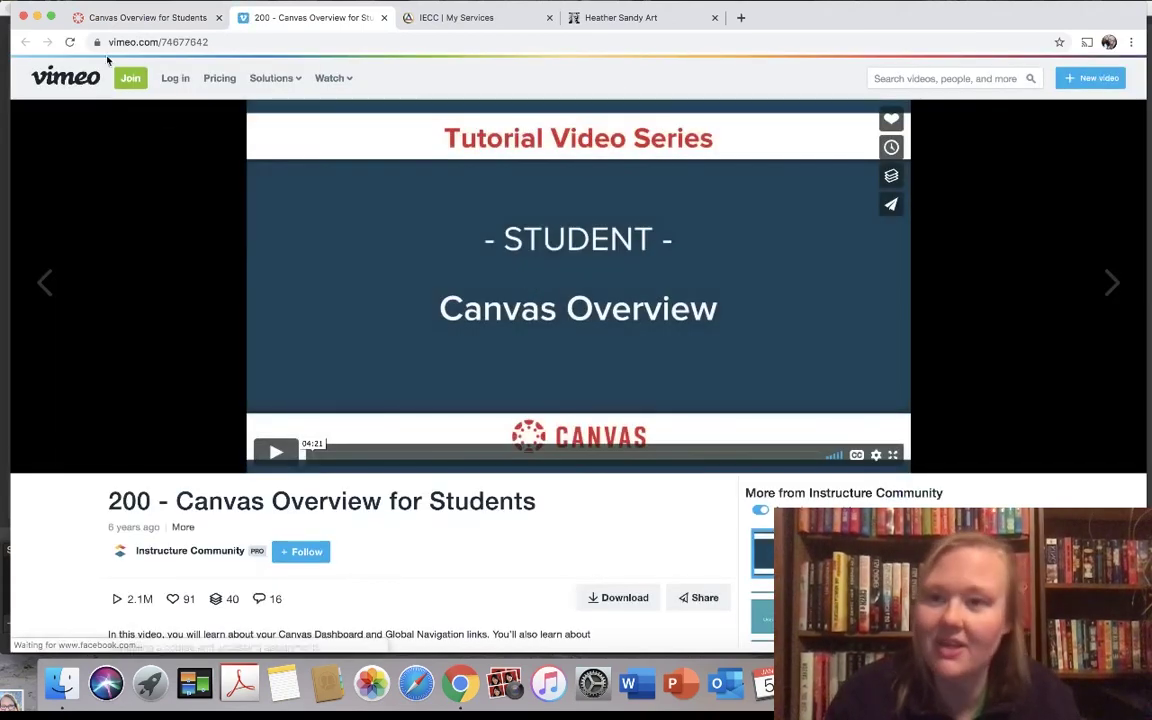
left_click(112, 17)
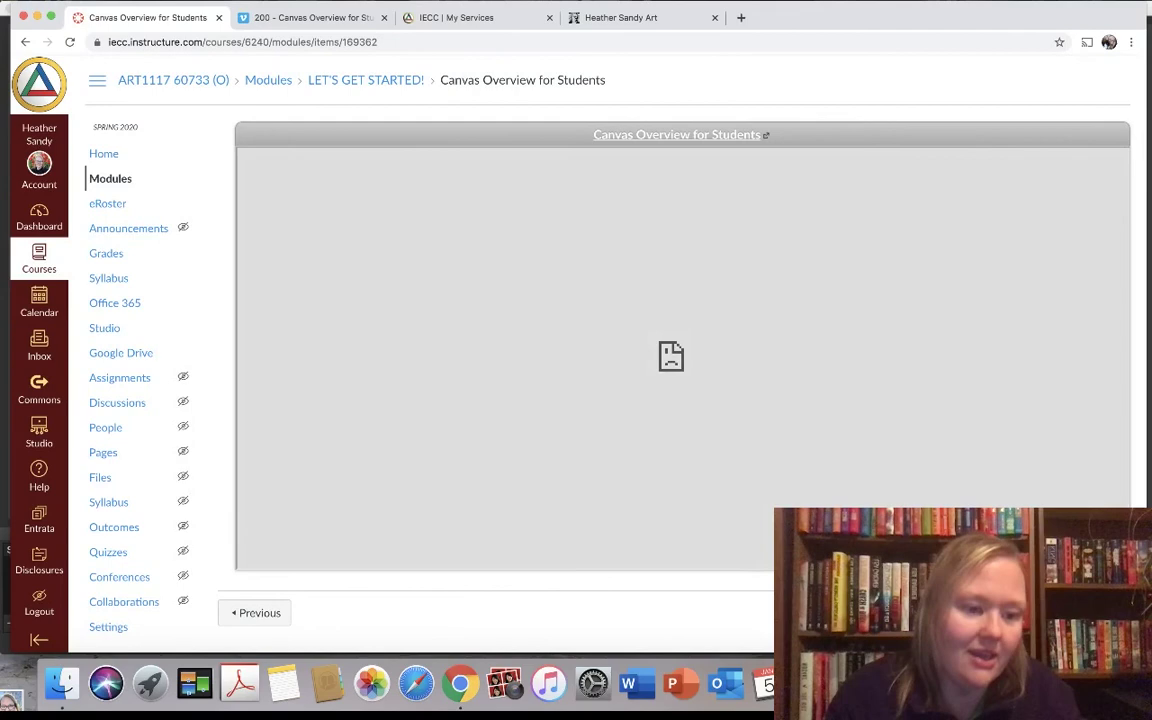
Step through the Camera, Adobe Technology and Flickr Requirements pages to Learner Support
left_click(1100, 612)
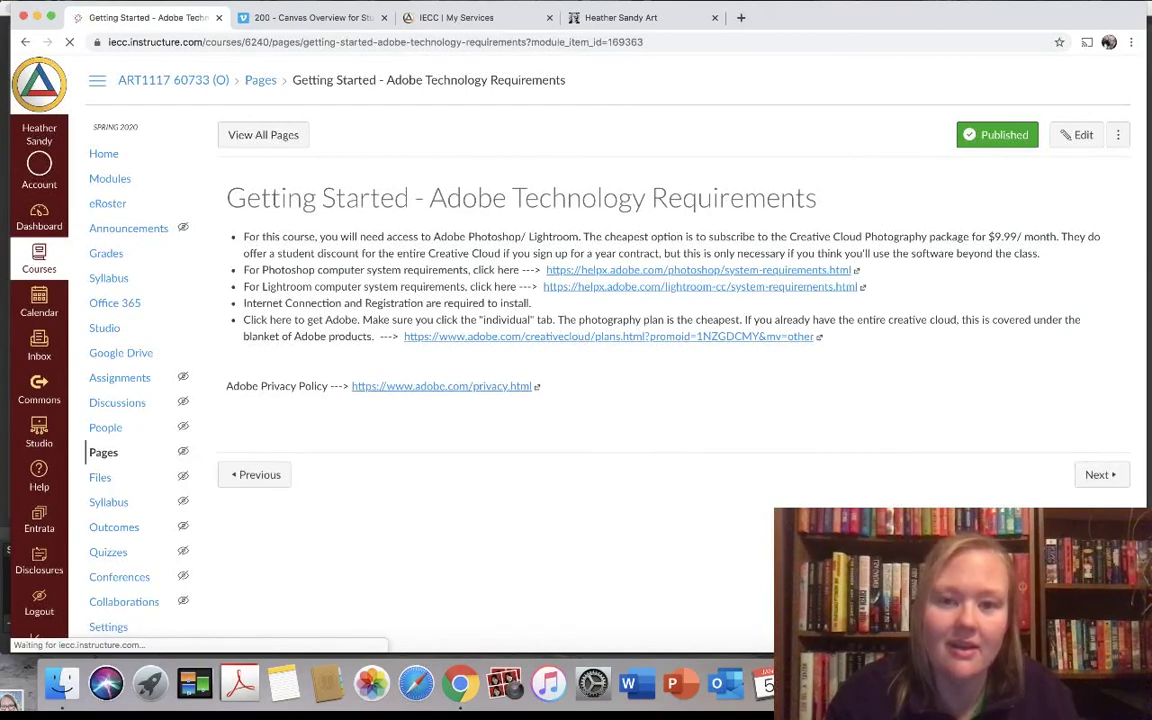
left_click(1100, 475)
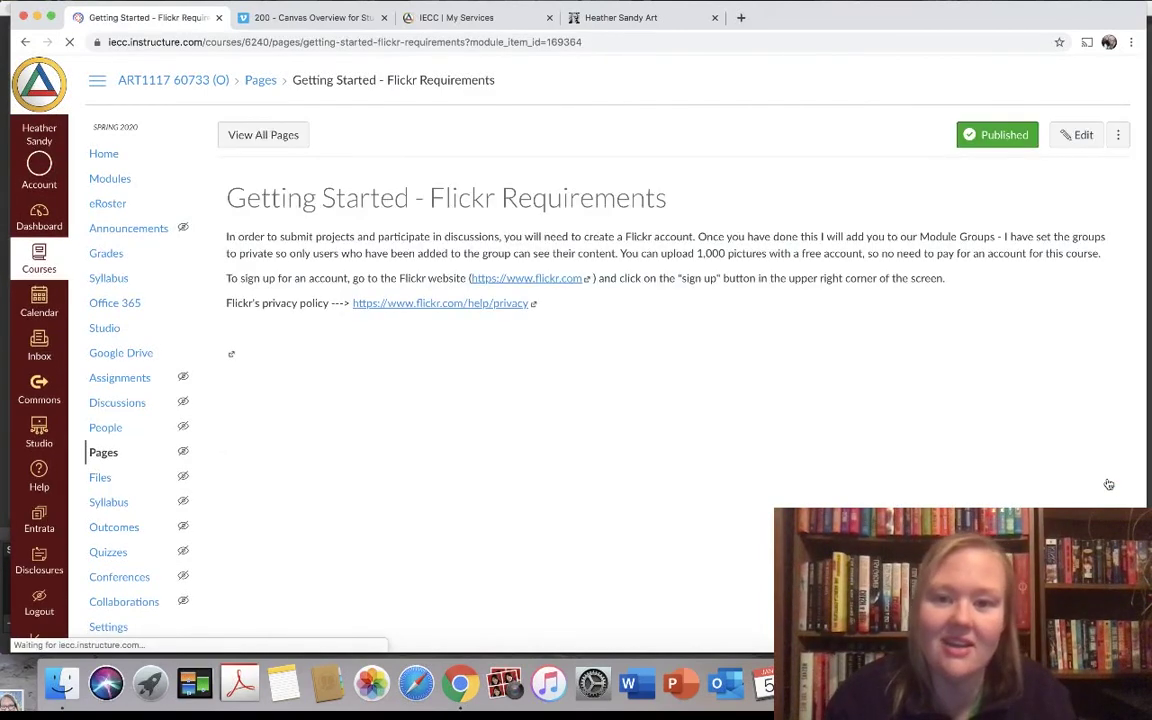
left_click(1100, 416)
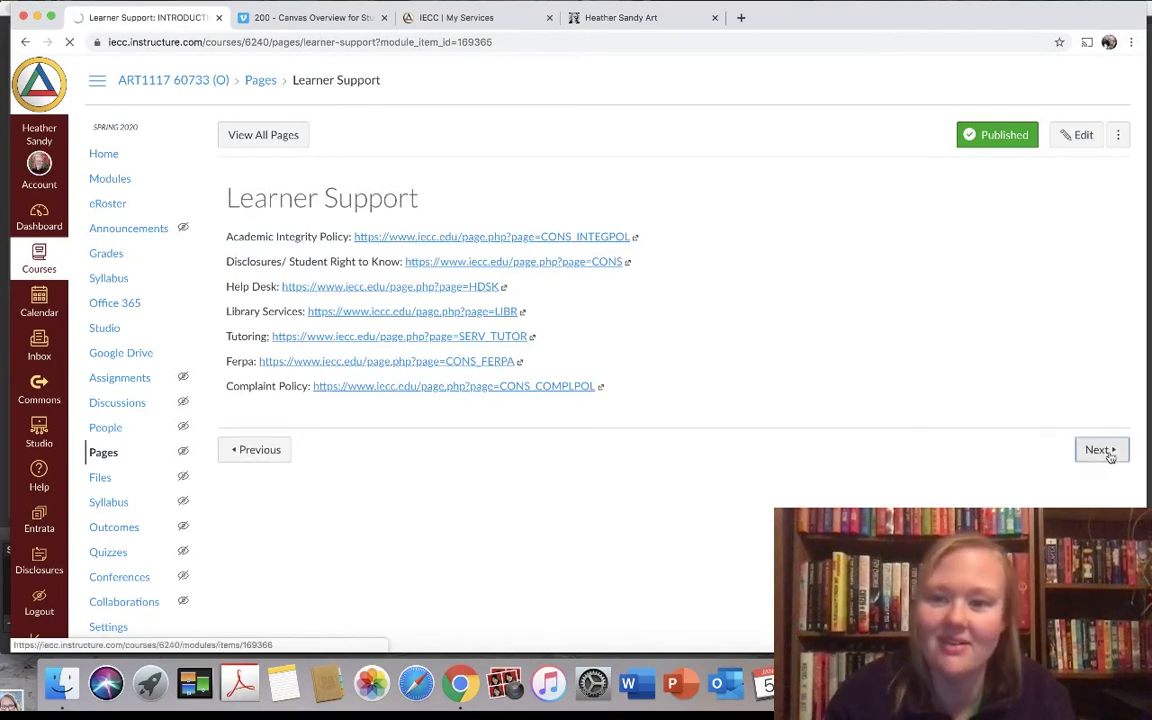
Advance from Learner Support to the graded Introduce Yourself! discussion
left_click(1109, 456)
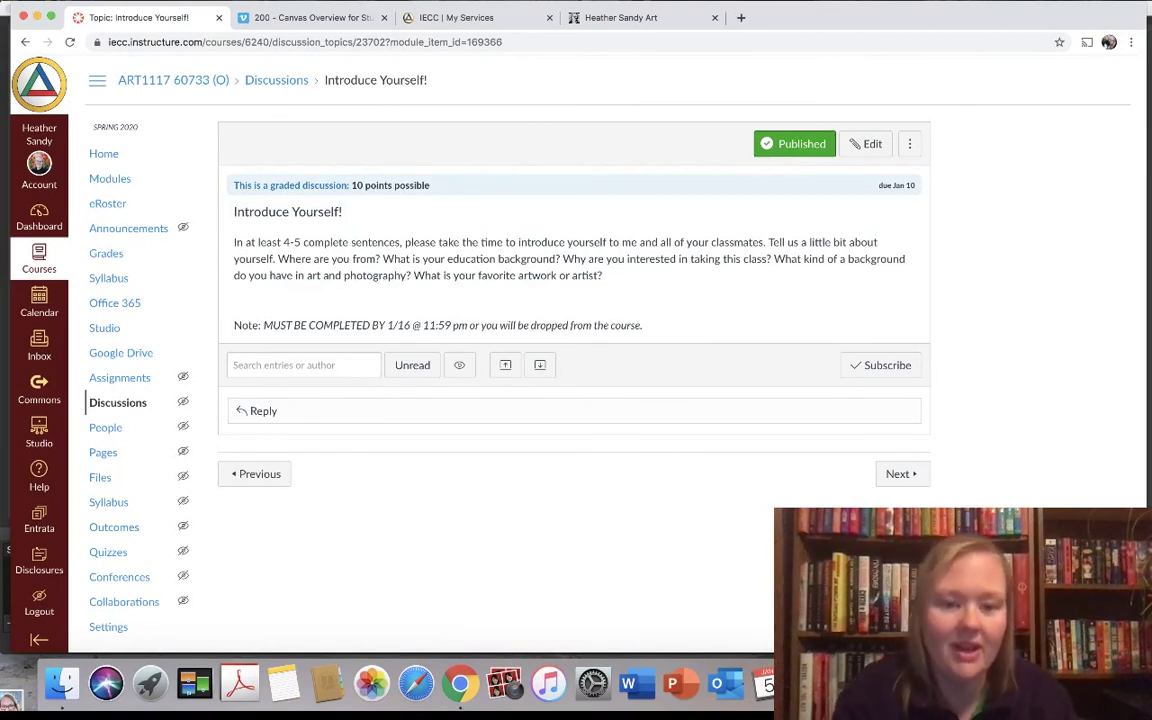
Start a reply introducing yourself by name, teaching art at OCC, with an MFA from SIUE
left_click(289, 413)
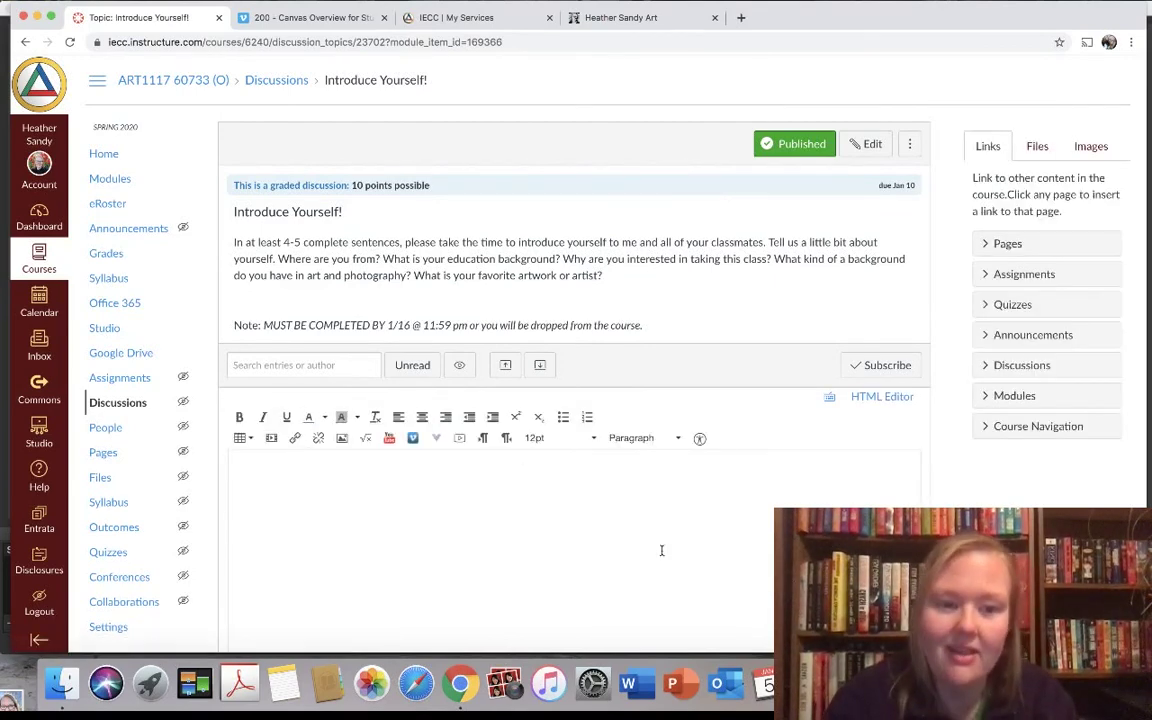
scroll(661, 548, "down", 2)
left_click(640, 447)
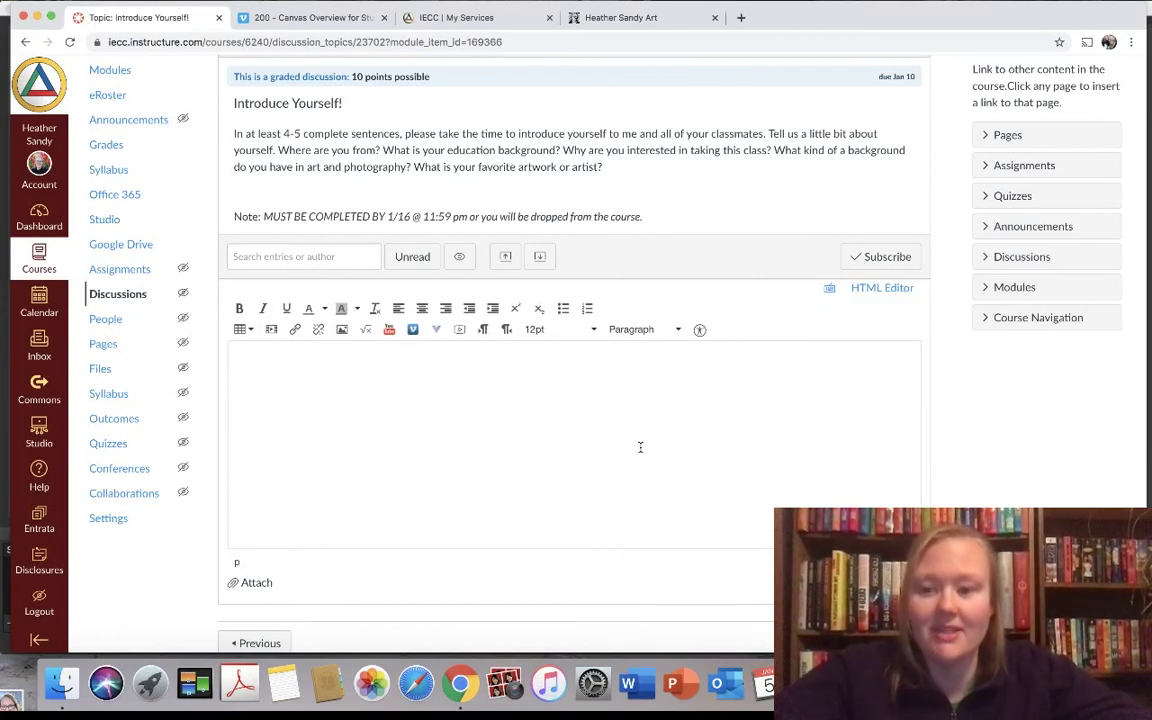
type("Hello! My n")
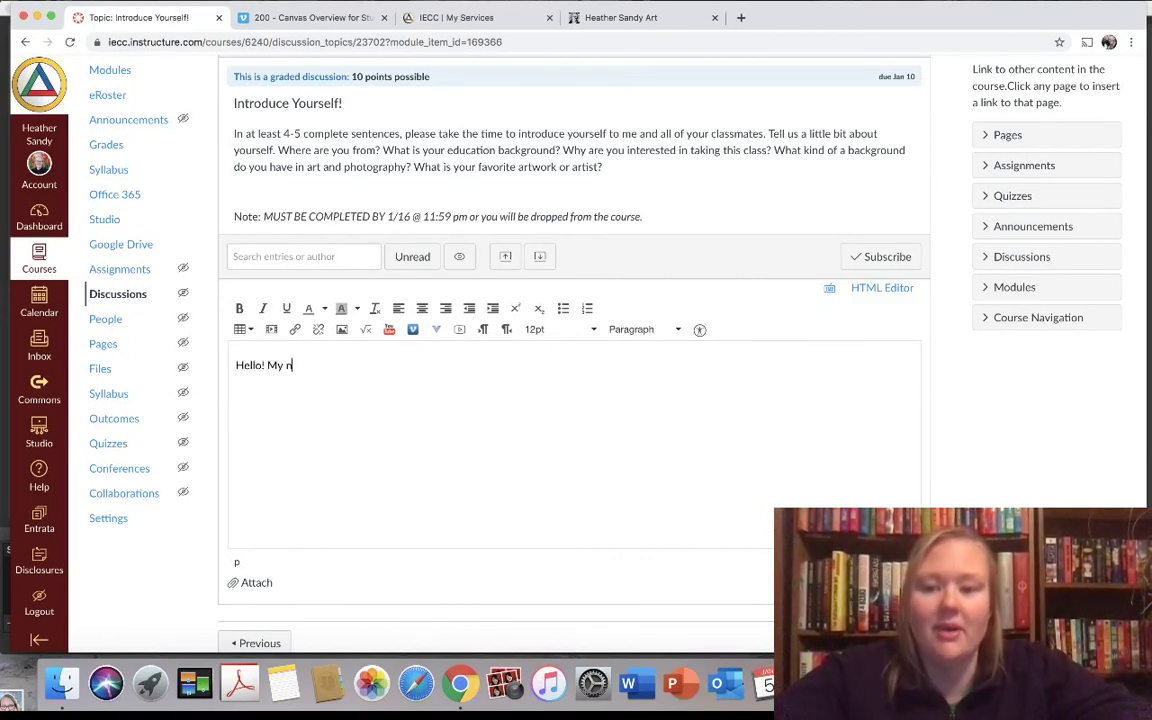
type("ame is Heather San")
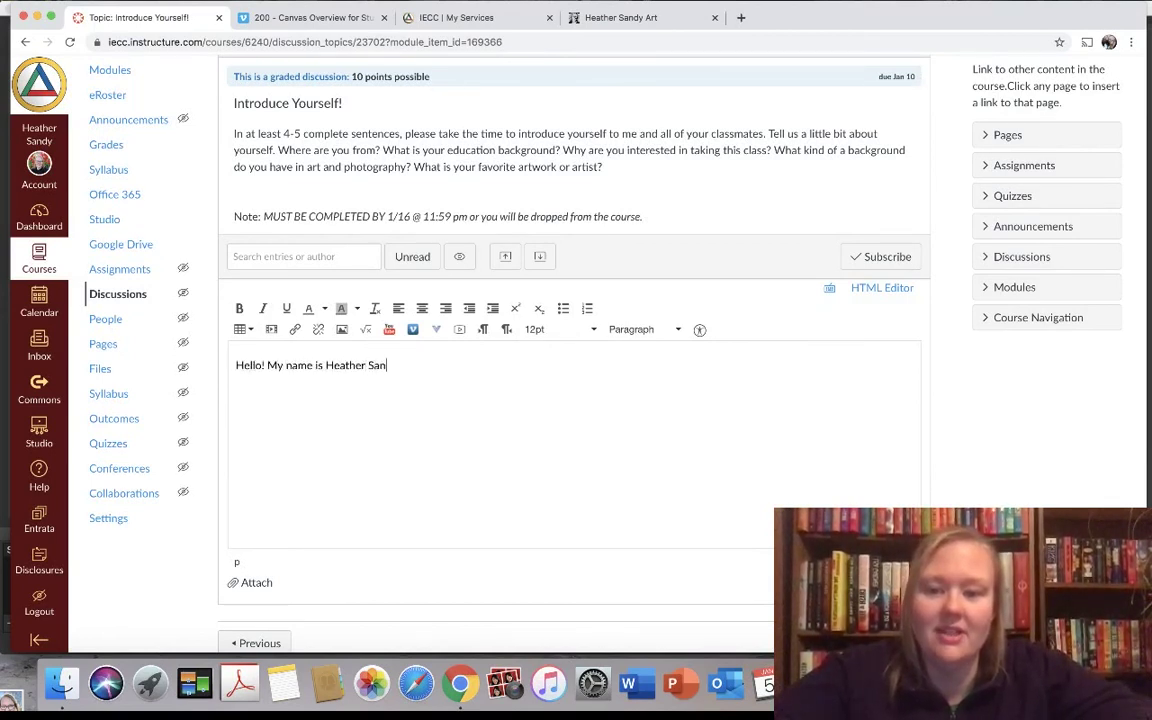
type("dy, and I am reach")
key("BackSpace")
key("BackSpace")
key("BackSpace")
key("BackSpace")
type("teachin")
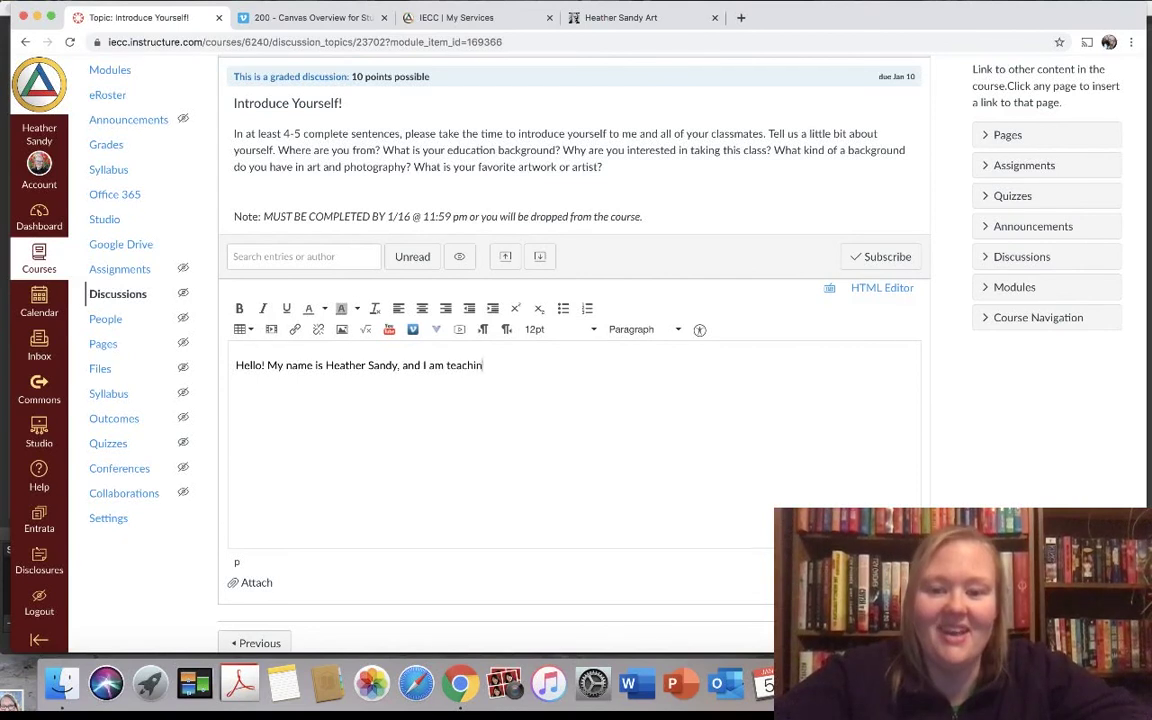
type("g art at OCC")
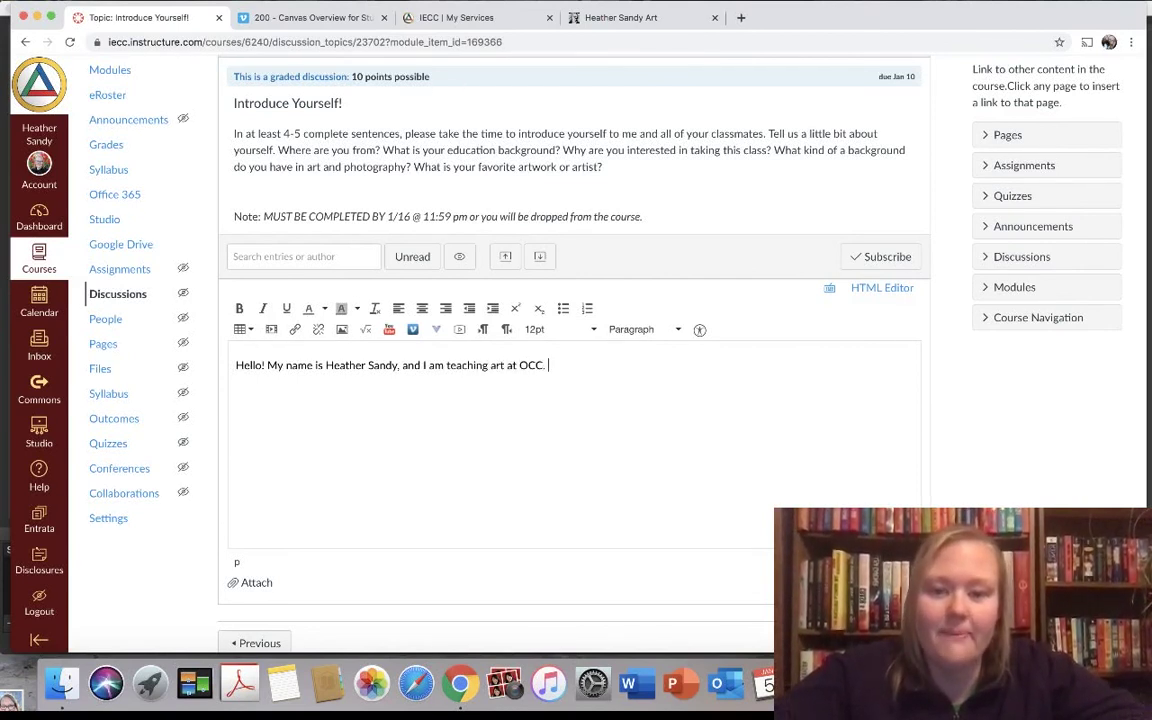
type(". I got my")
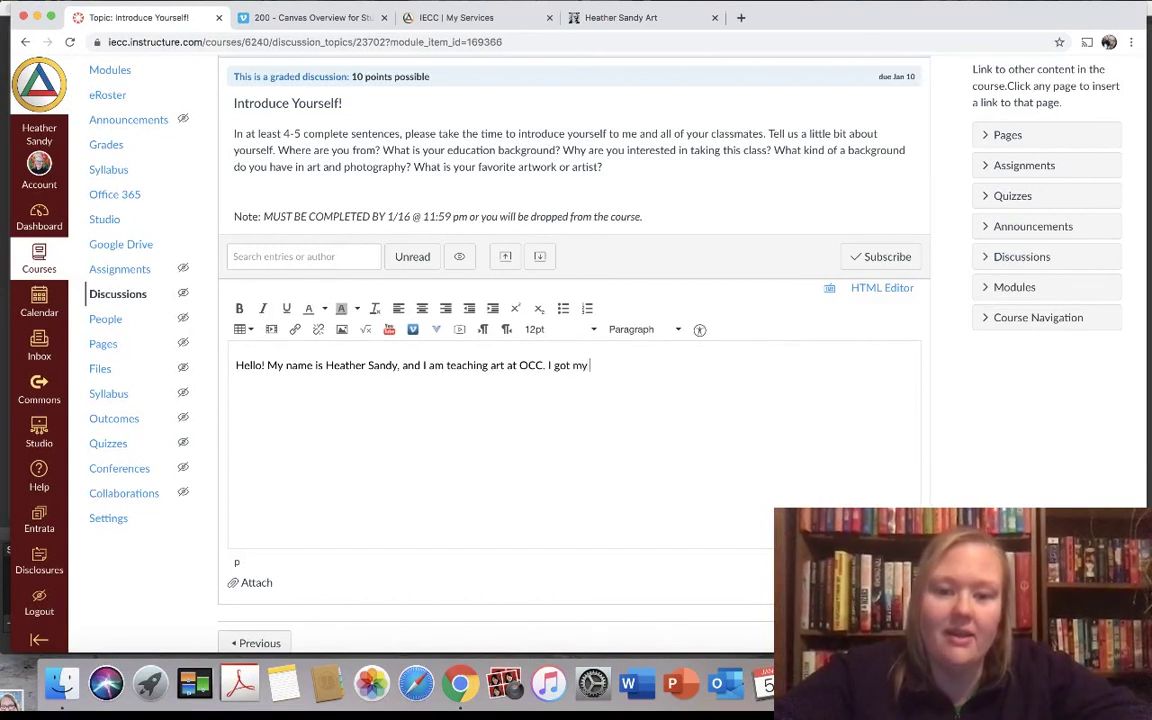
type(" MFA ")
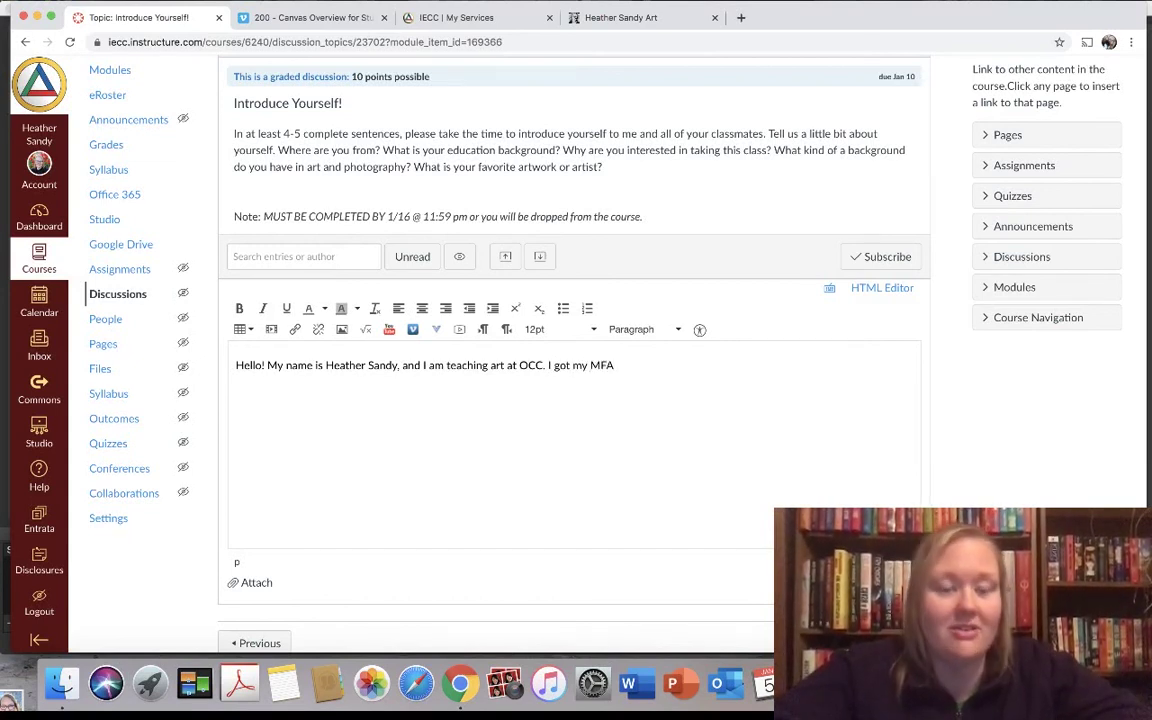
type("at SIUE")
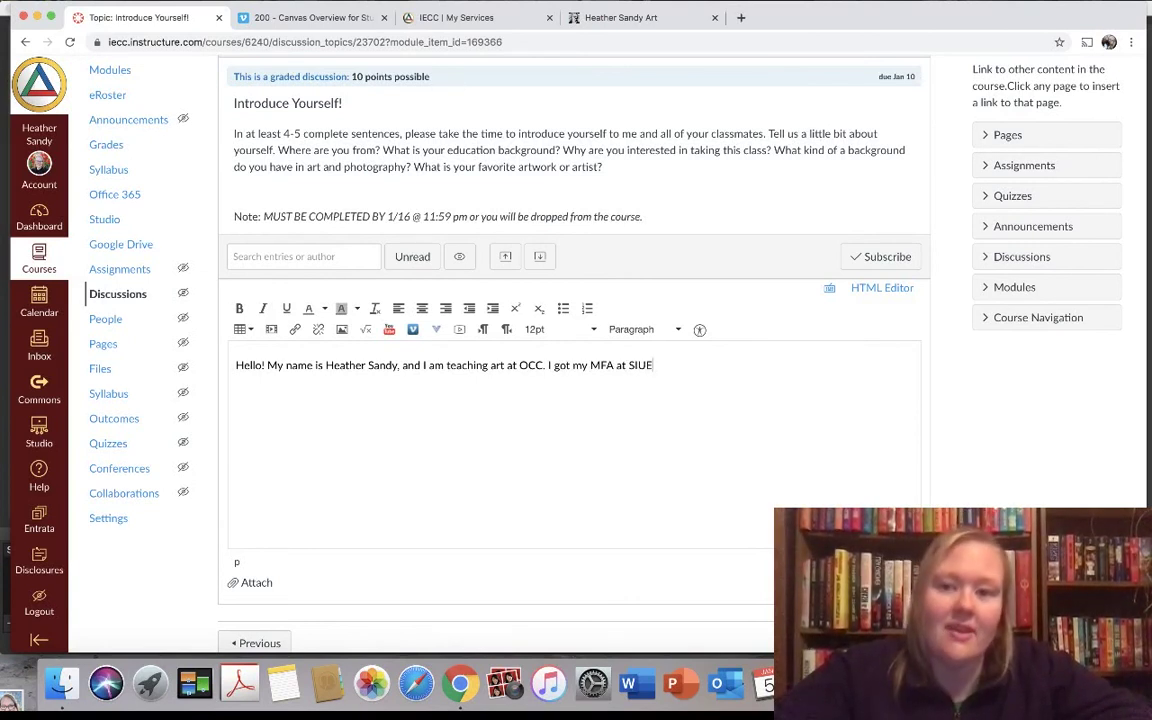
Add sentences on enjoying teaching, painting classes, and Ai Wei Wei's exhibit in St. Louis
type(", and I enjoy teac")
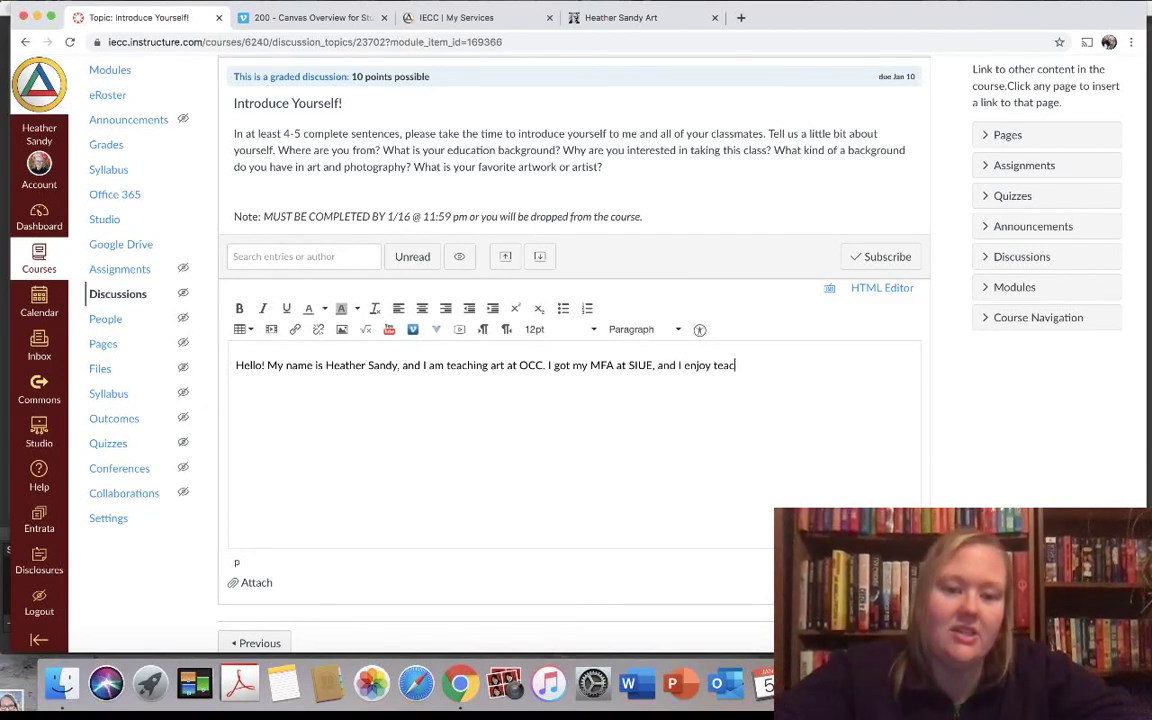
type("hing this class because it")
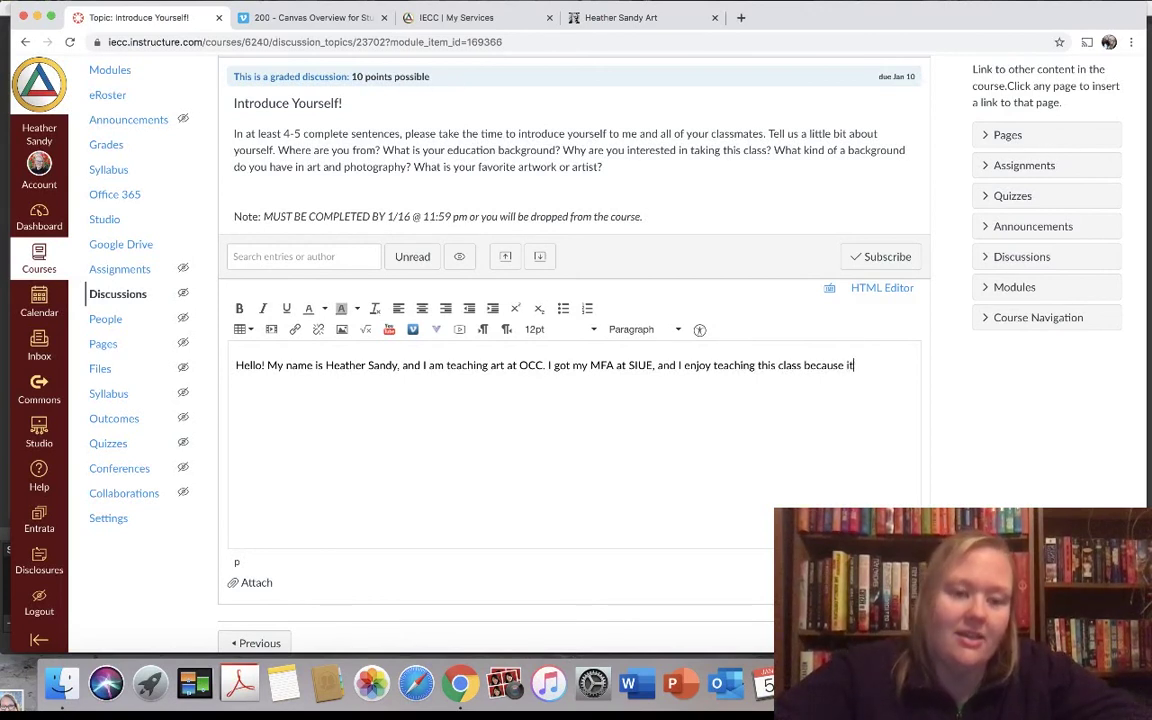
type("'s exciting to se")
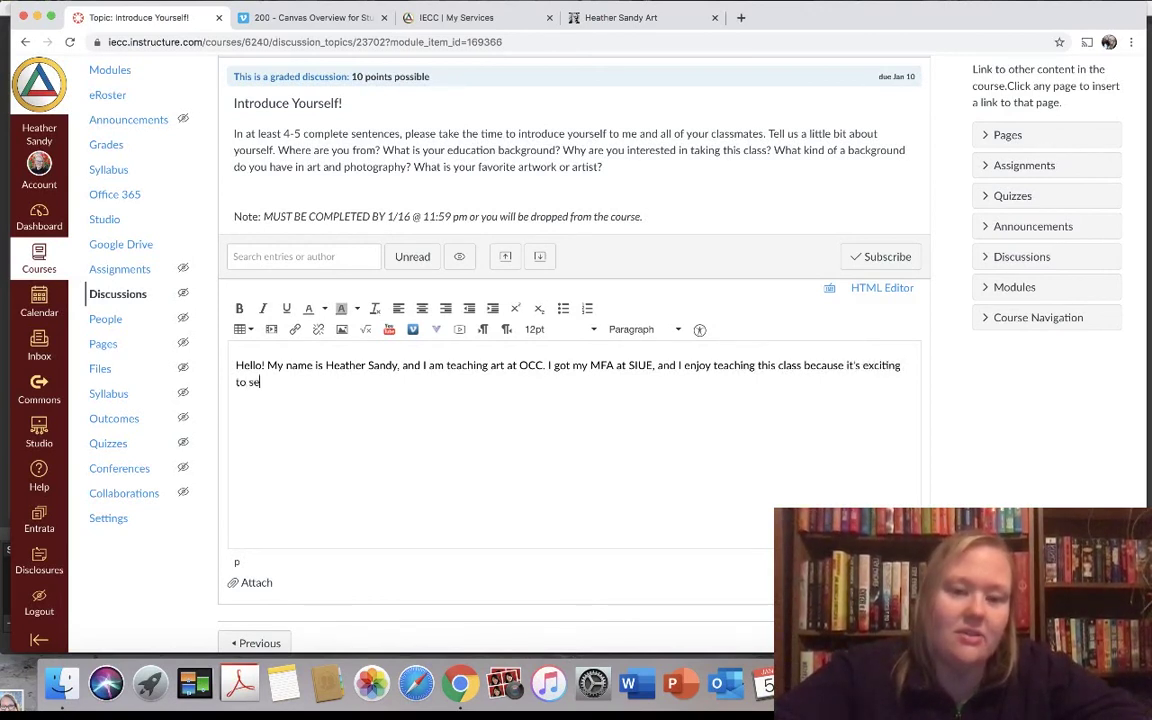
type("e the creative sou")
type("r")
type("utionm")
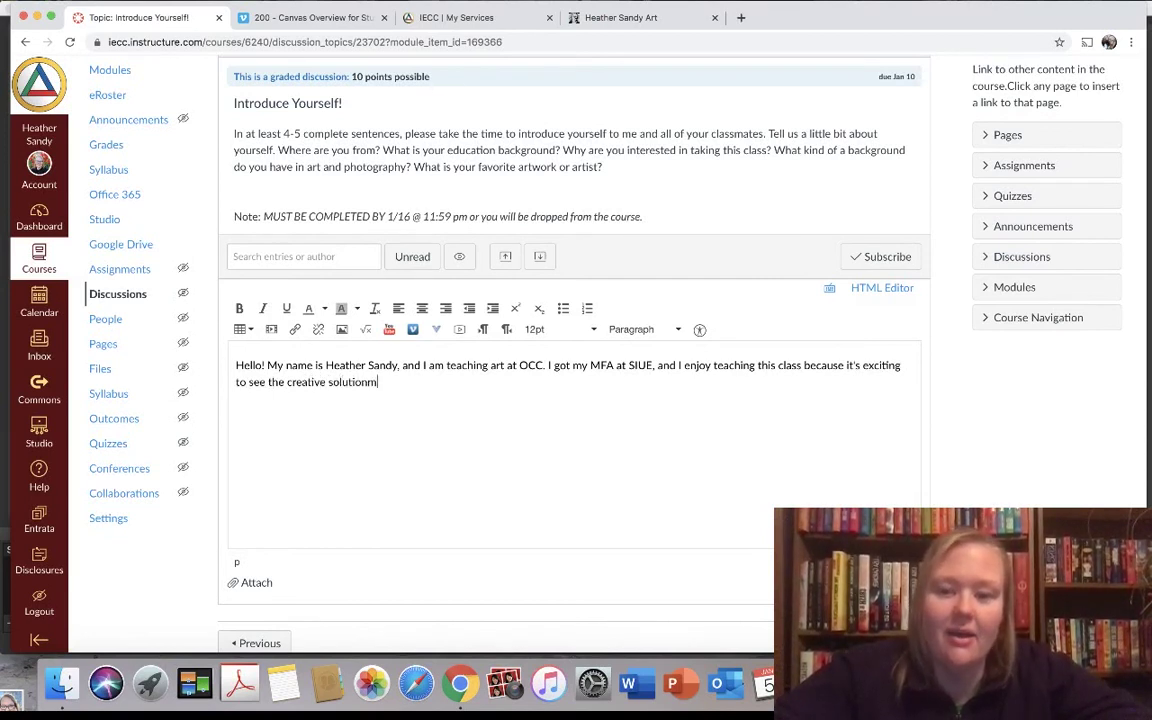
key("BackSpace")
type("s presented b")
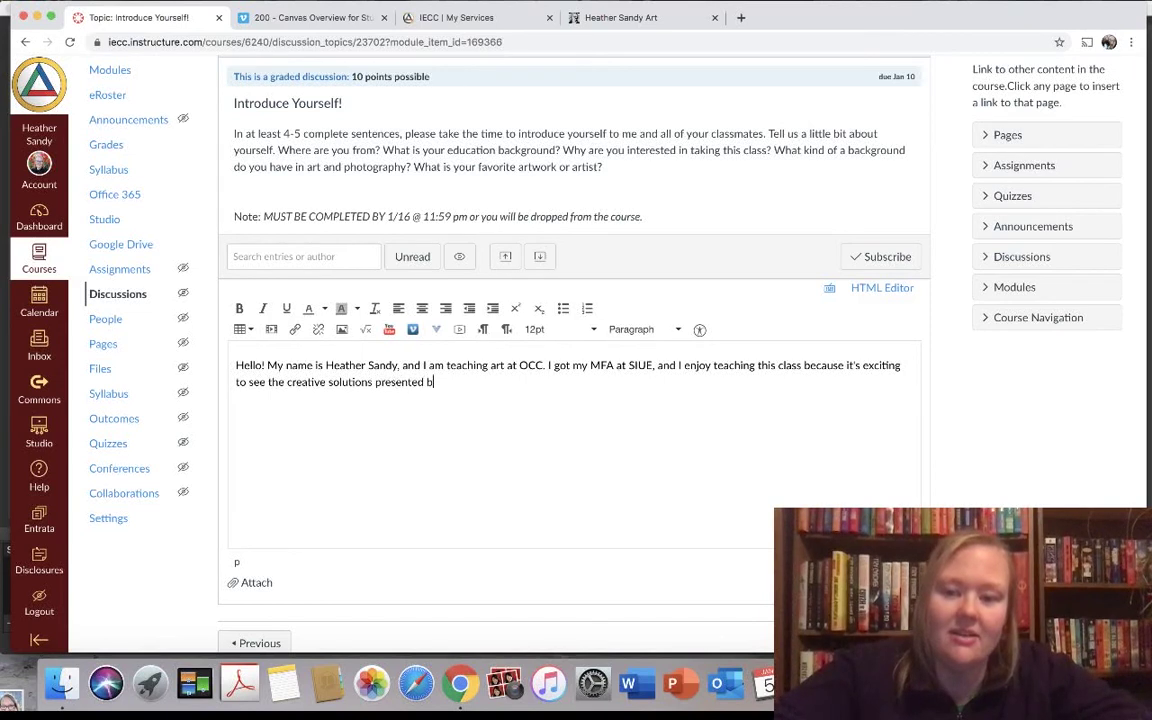
type("y students.")
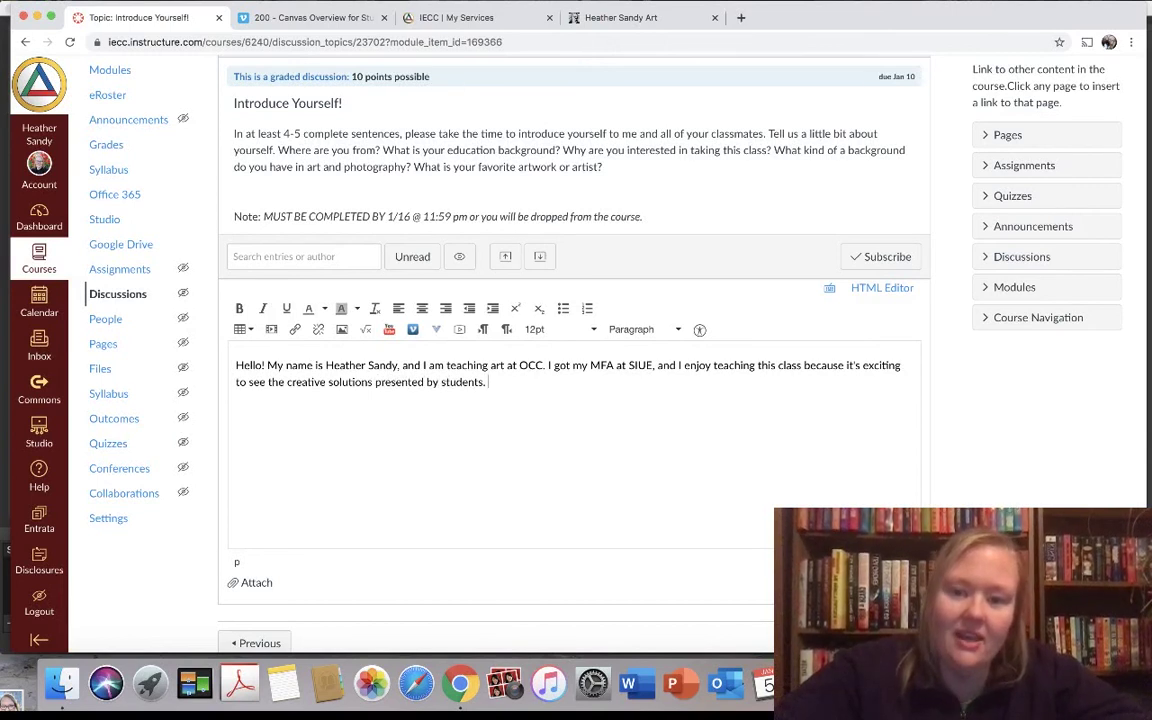
type("Obviously, I")
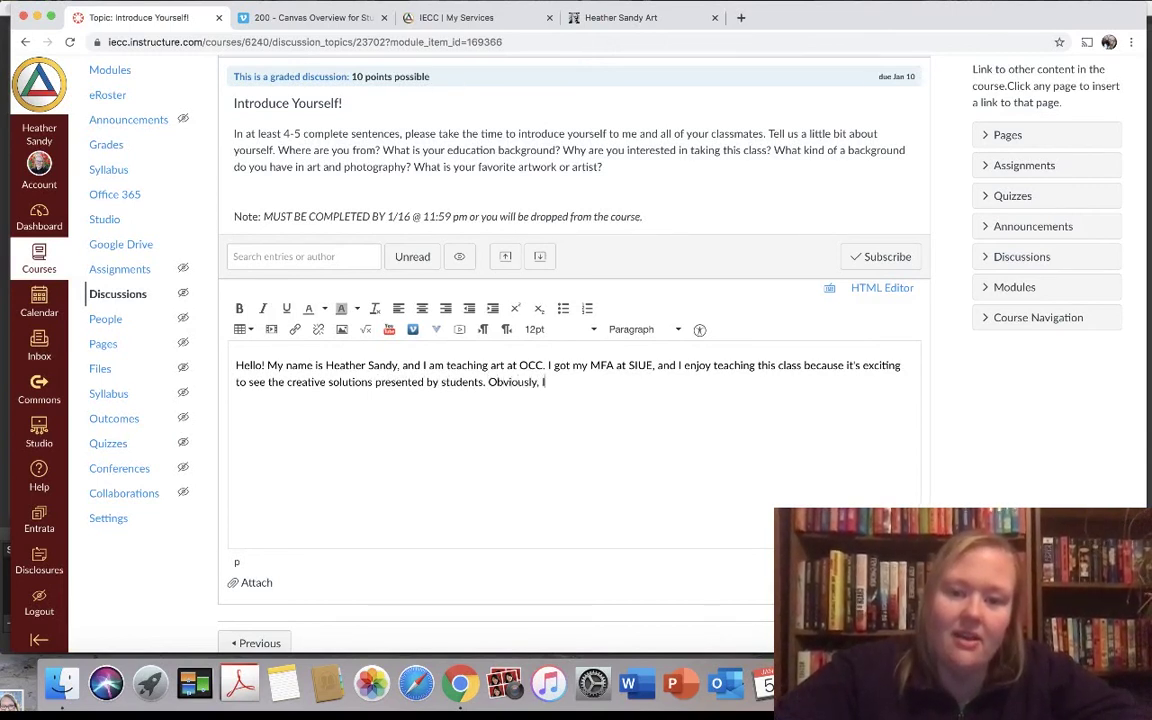
type(" took many ar")
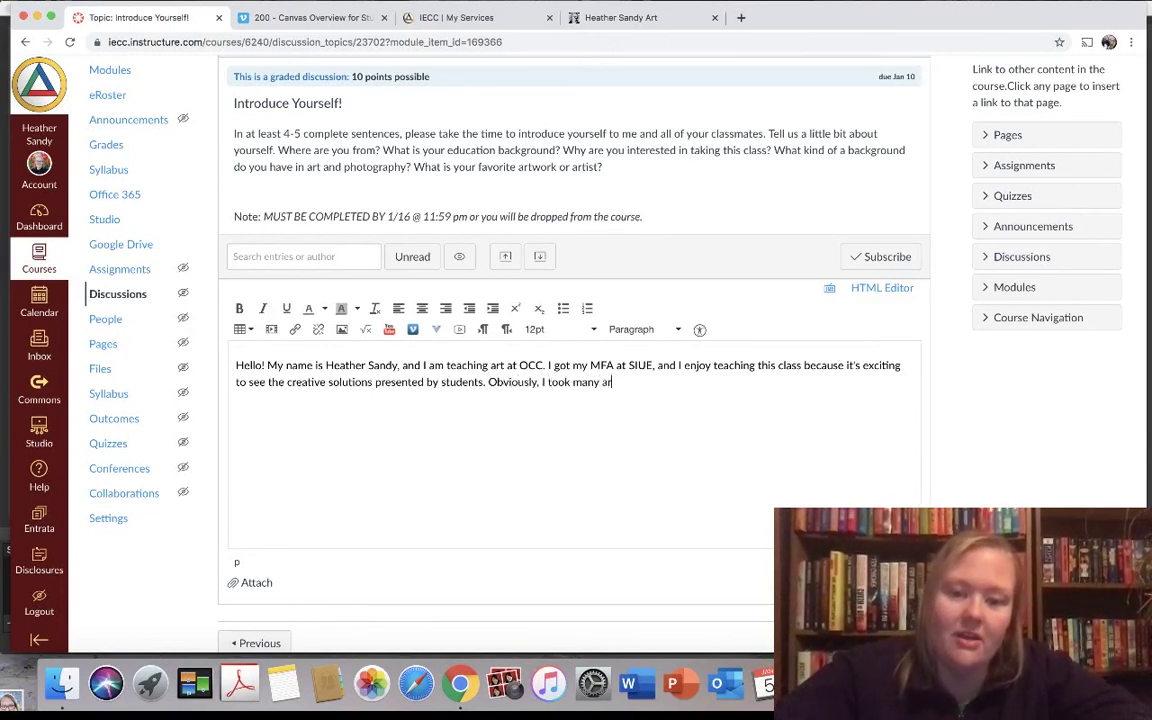
type("t and ")
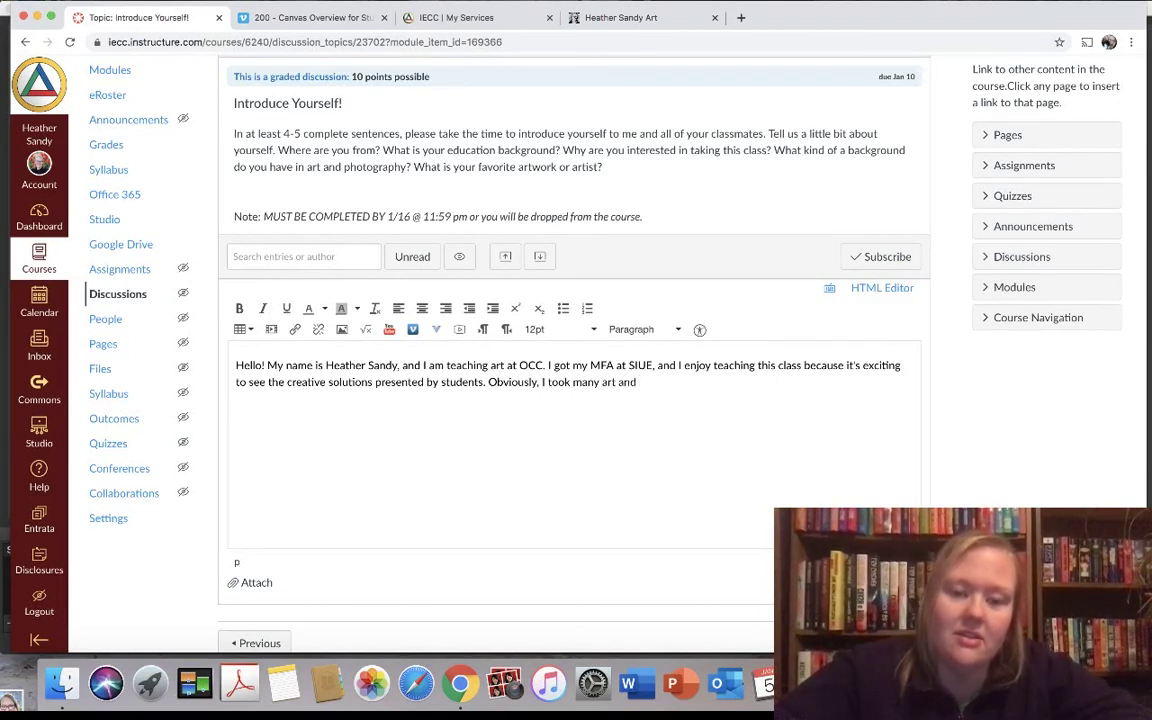
type("art histor")
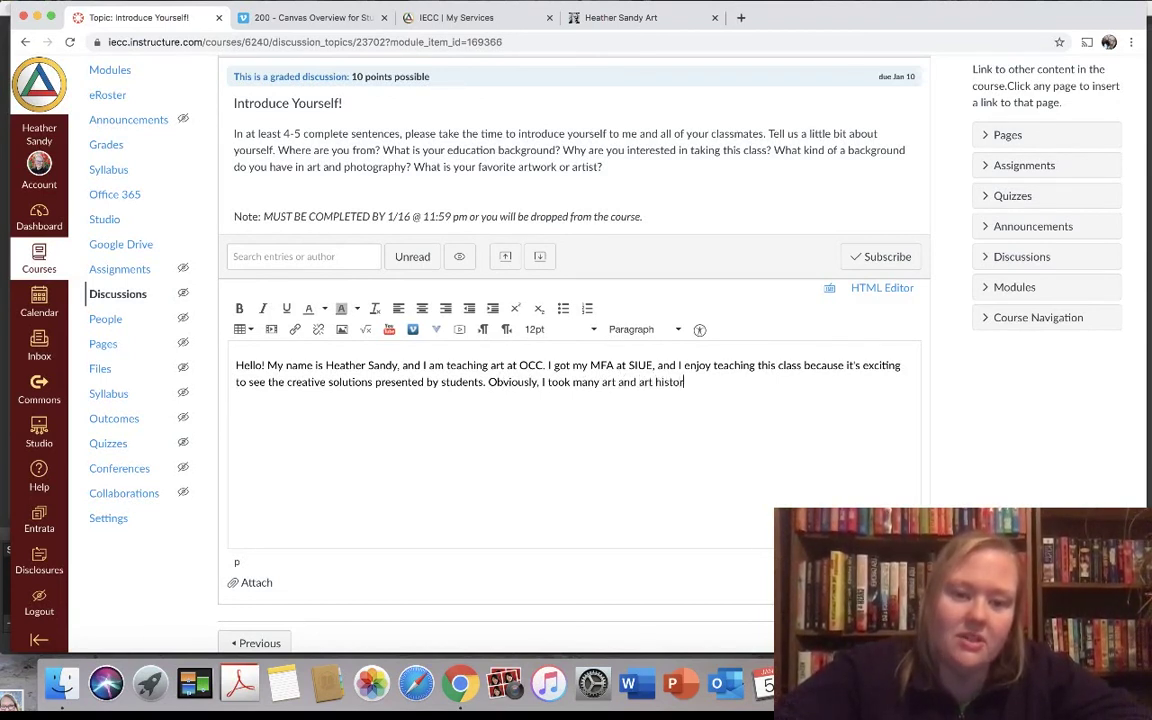
type("y courses in my ")
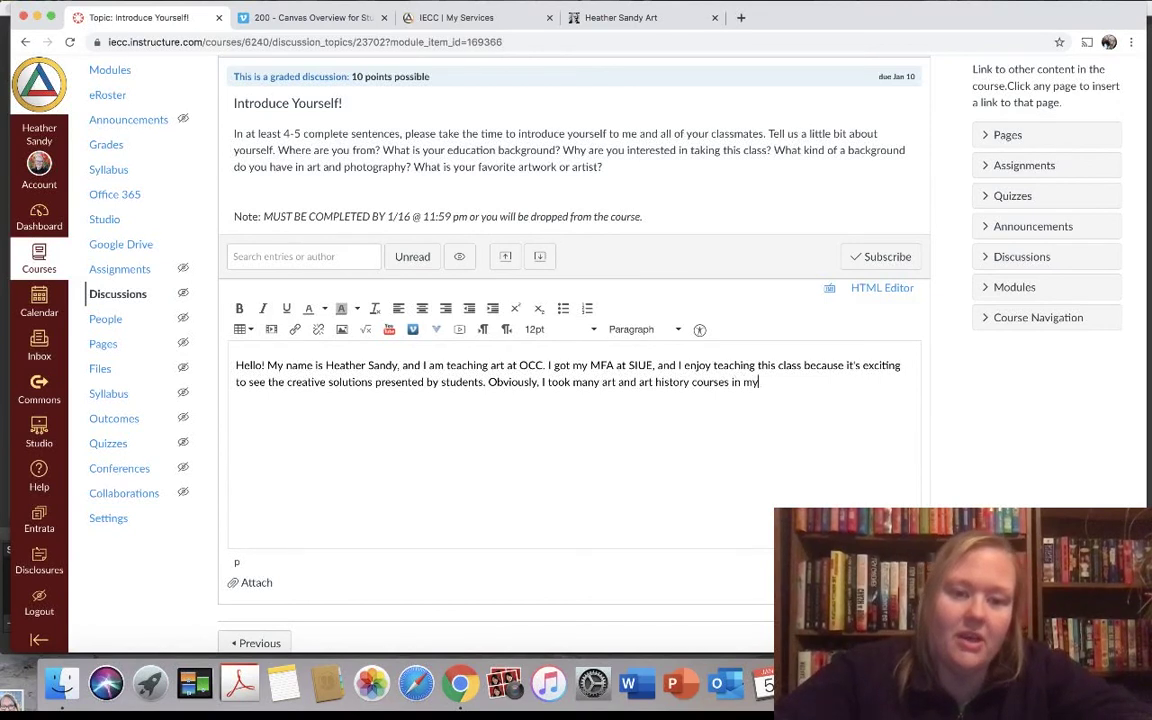
type("undergraduate a")
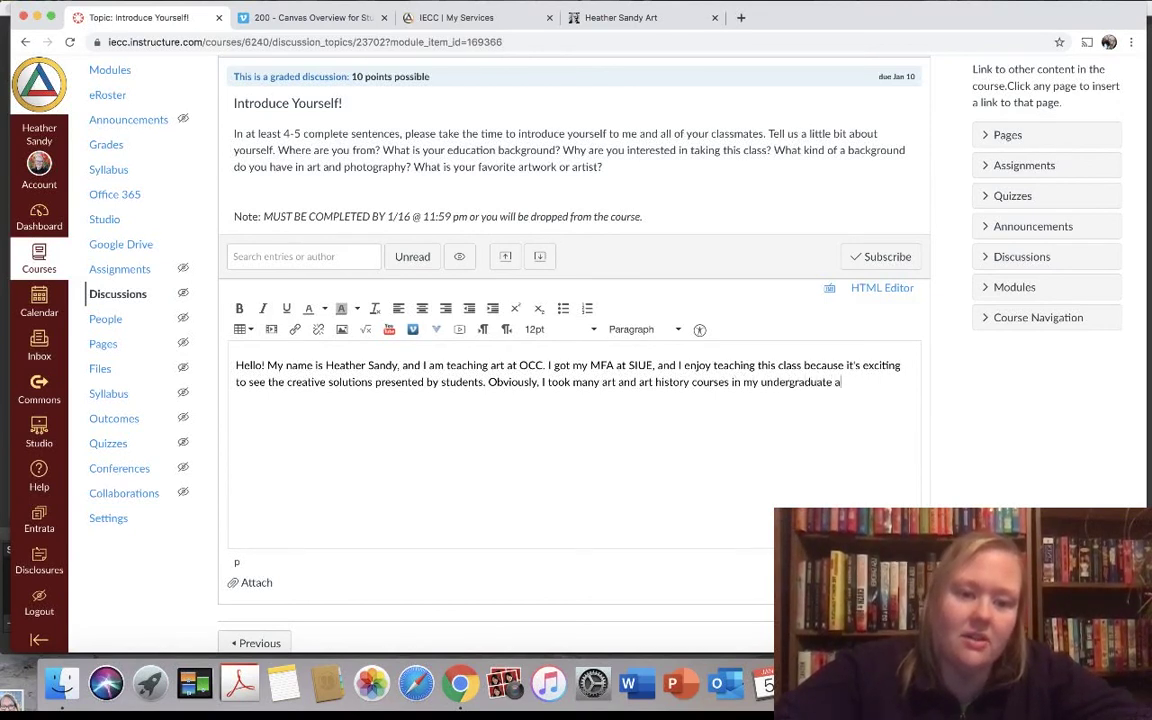
type("nd graduate degre")
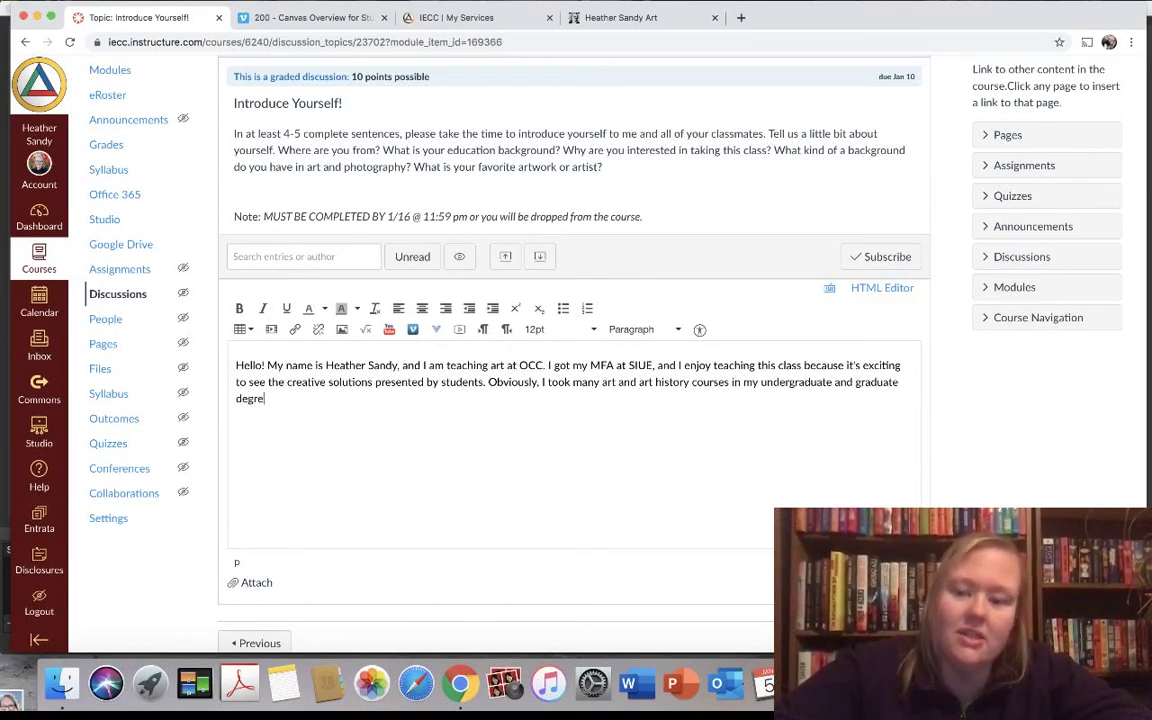
type("es")
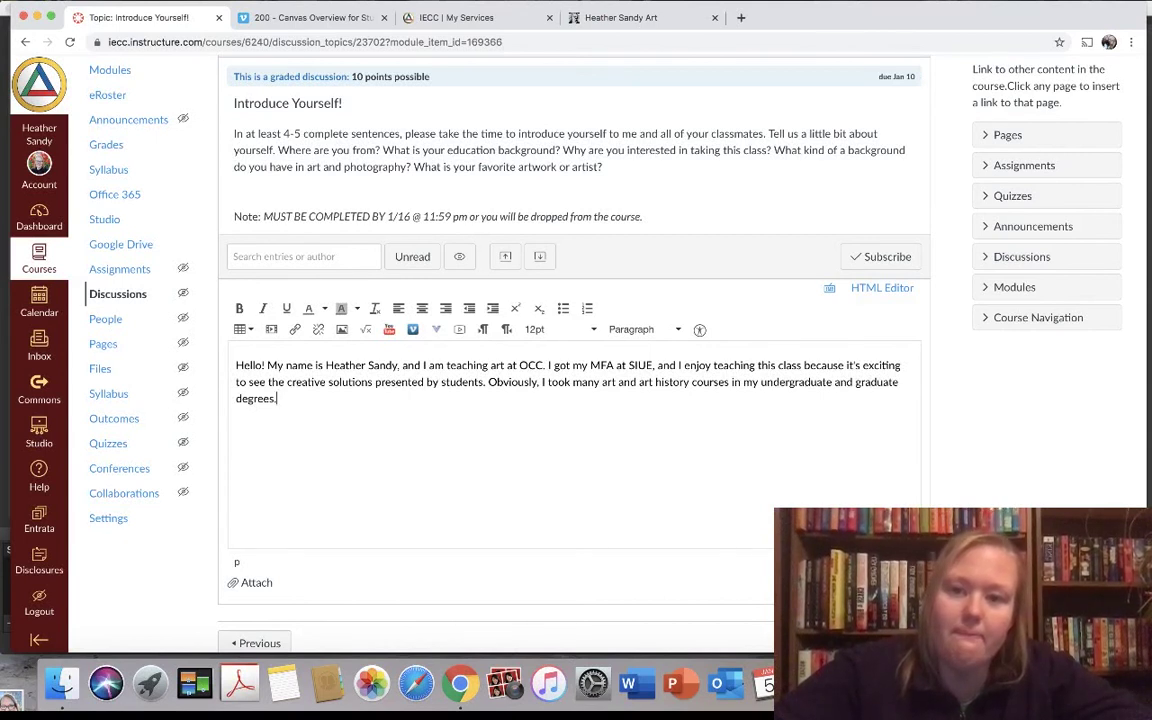
type(". I")
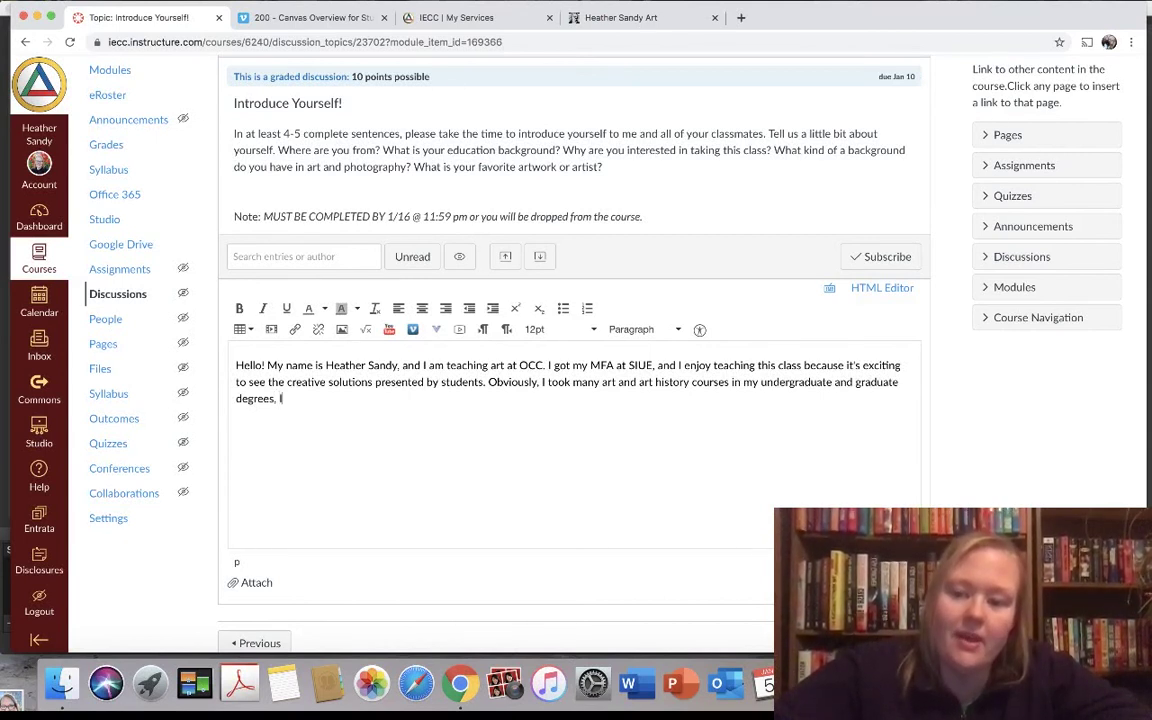
type(" espe")
key("BackSpace")
key("BackSpace")
type("pecially enjo")
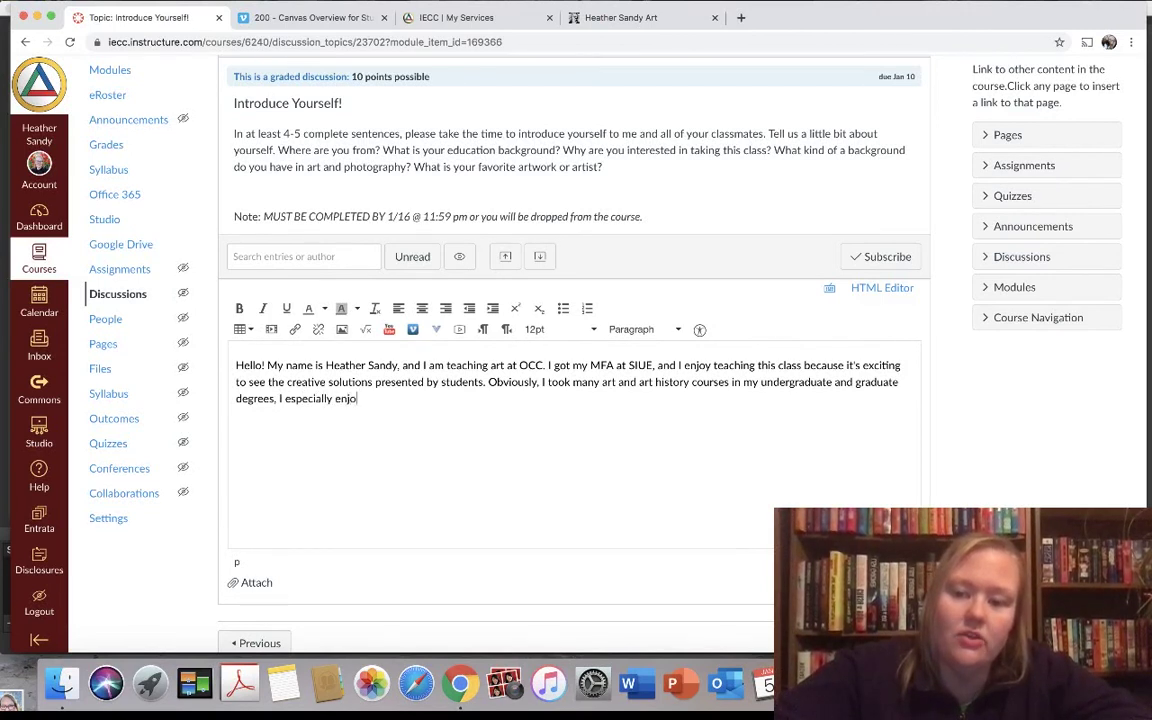
type("yed painting classe")
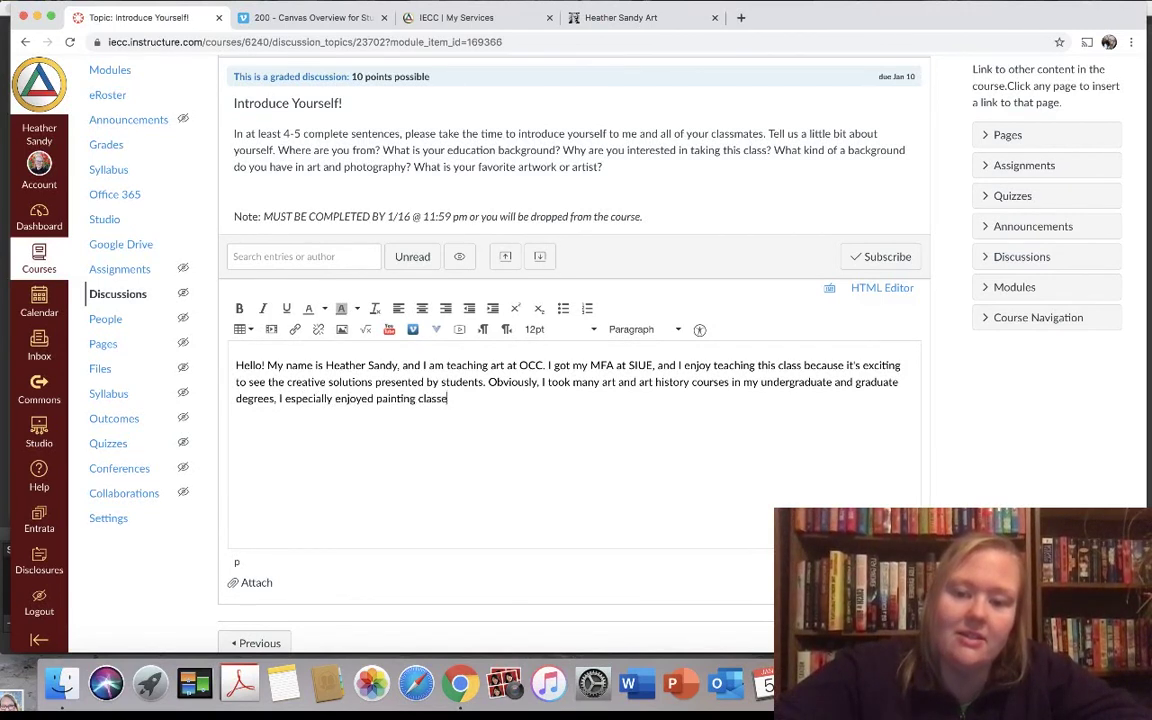
type("s. My f")
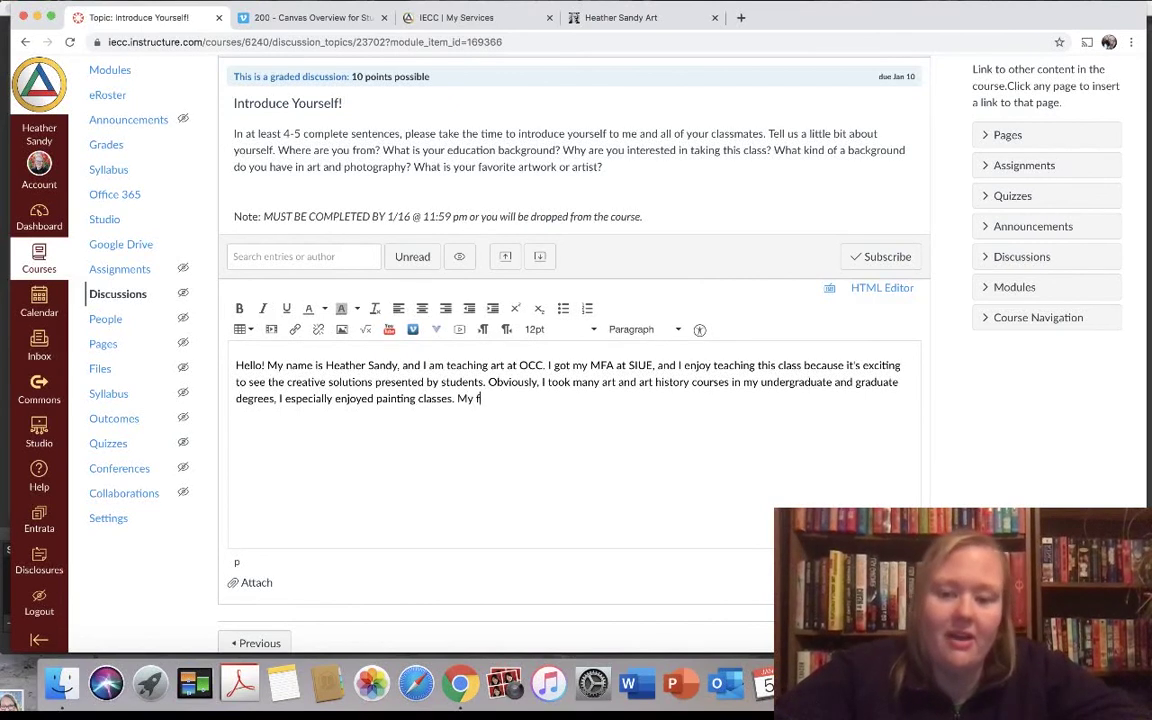
type("avorite arrists are har")
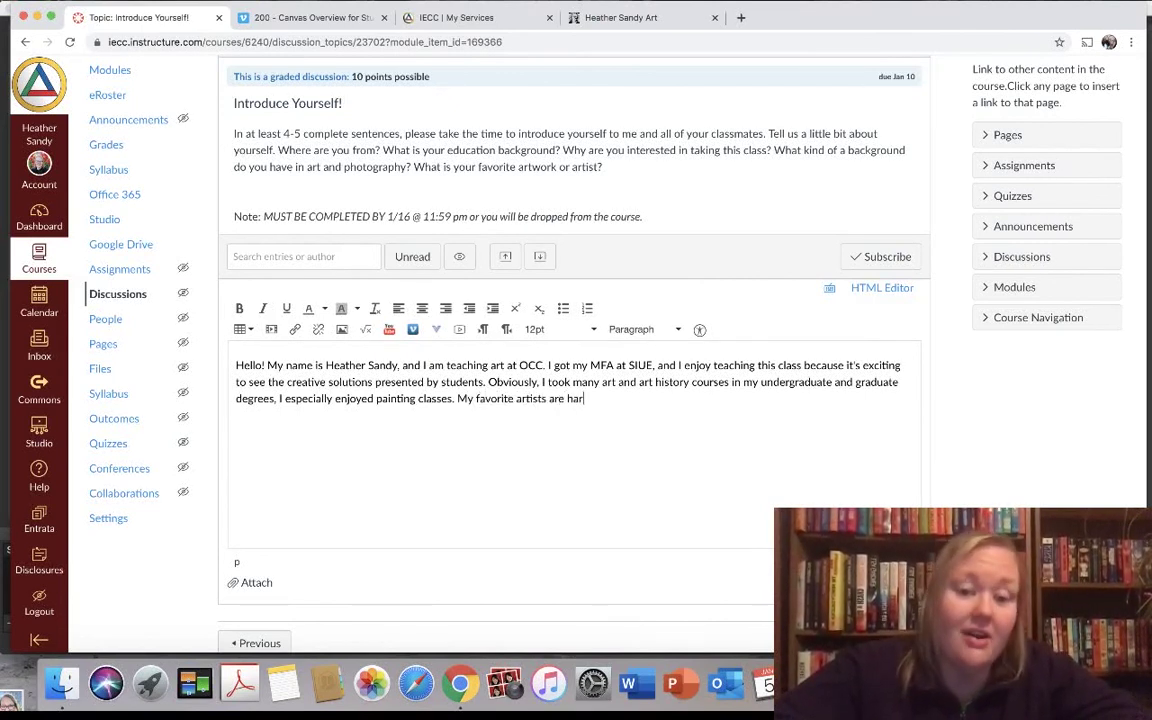
type("d to pin down ")
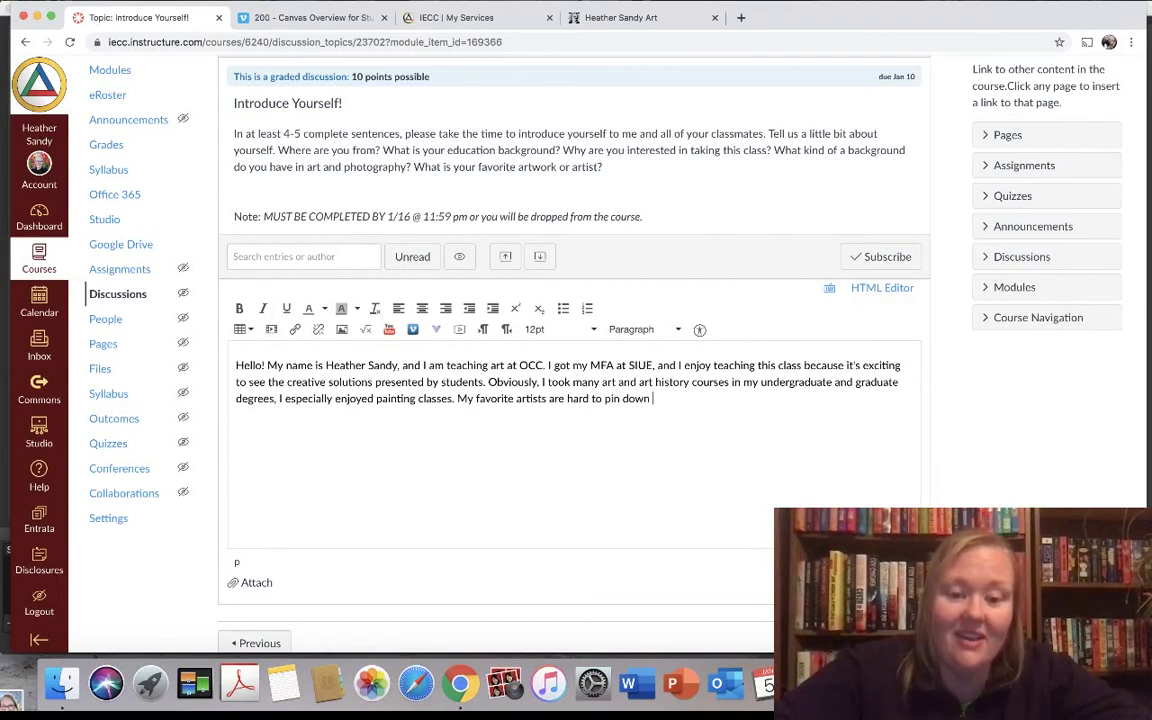
type("- overthe break, I saw ")
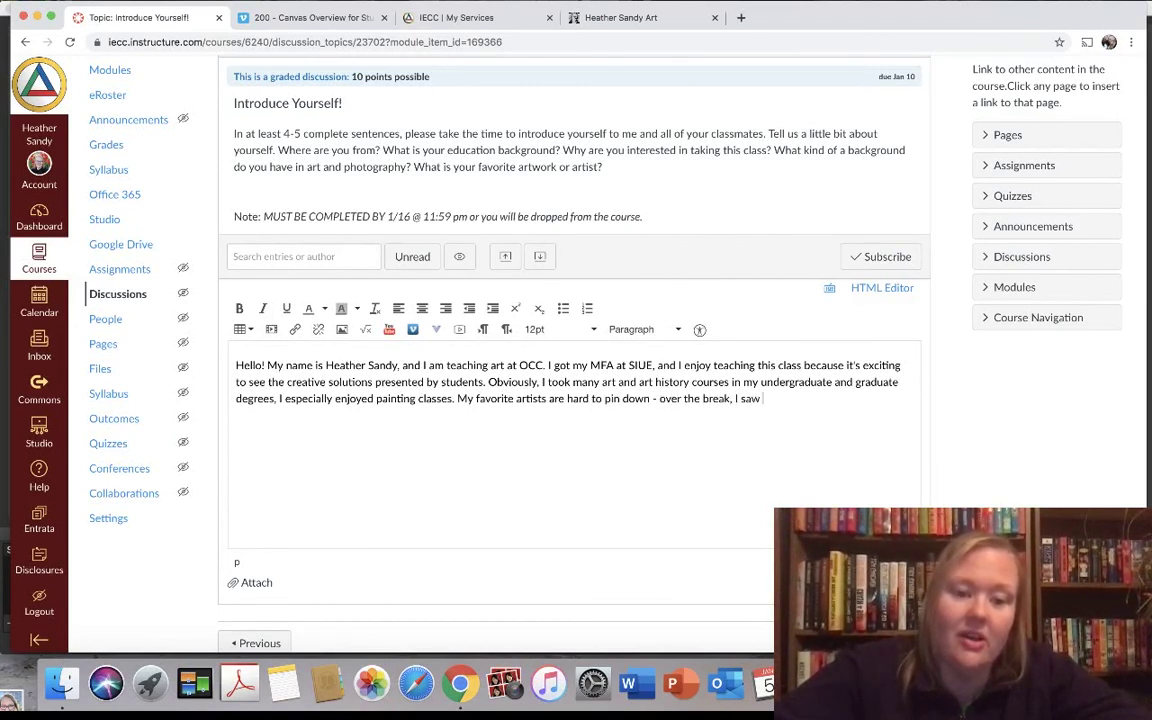
type("Ai Wei Wei's exhi bit")
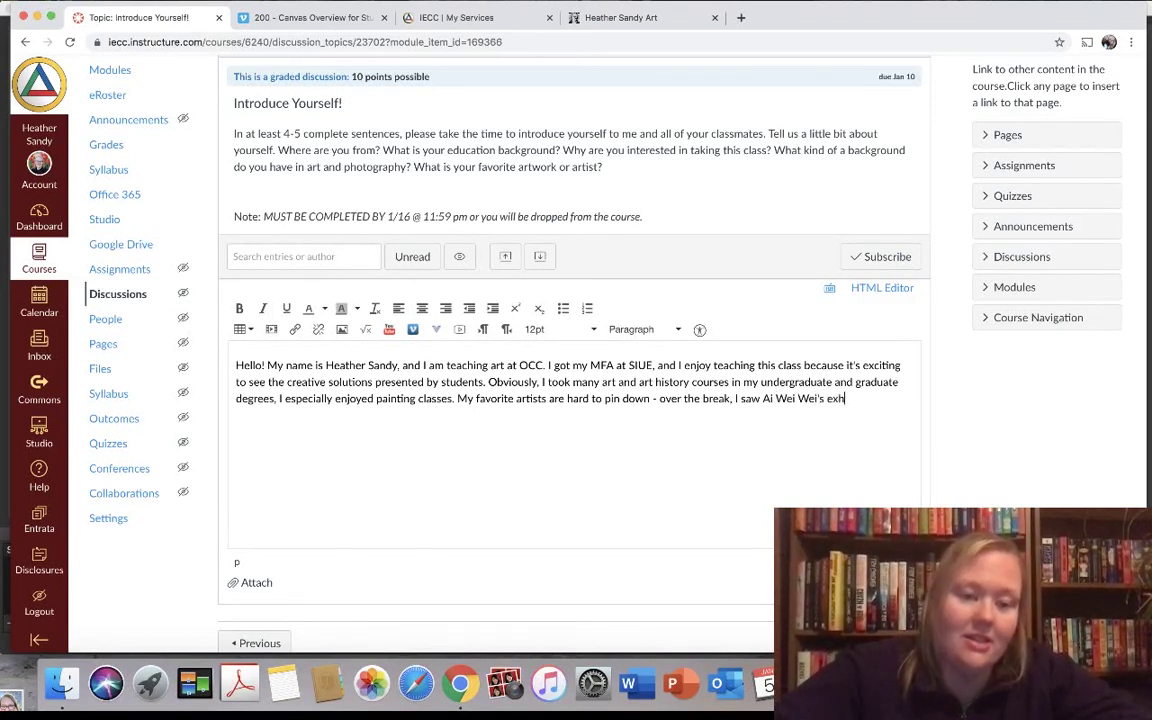
key("BackSpace")
key("BackSpace")
key("BackSpace")
key("BackSpace")
type("bit in ")
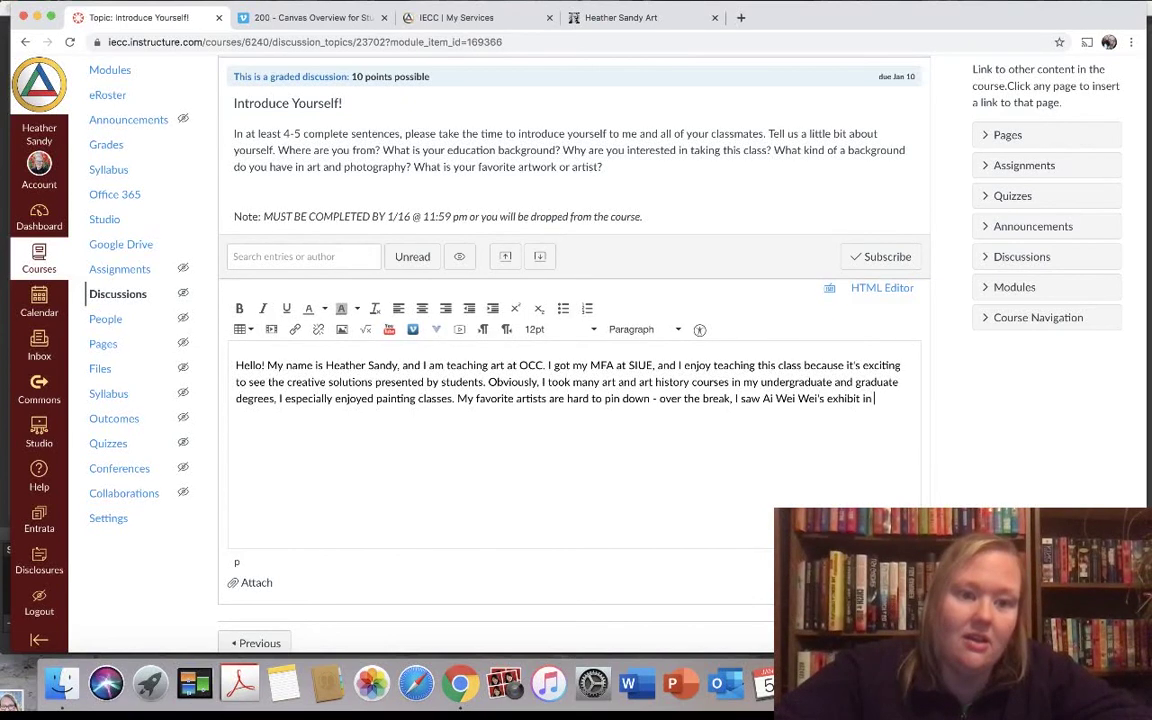
type("St. louis")
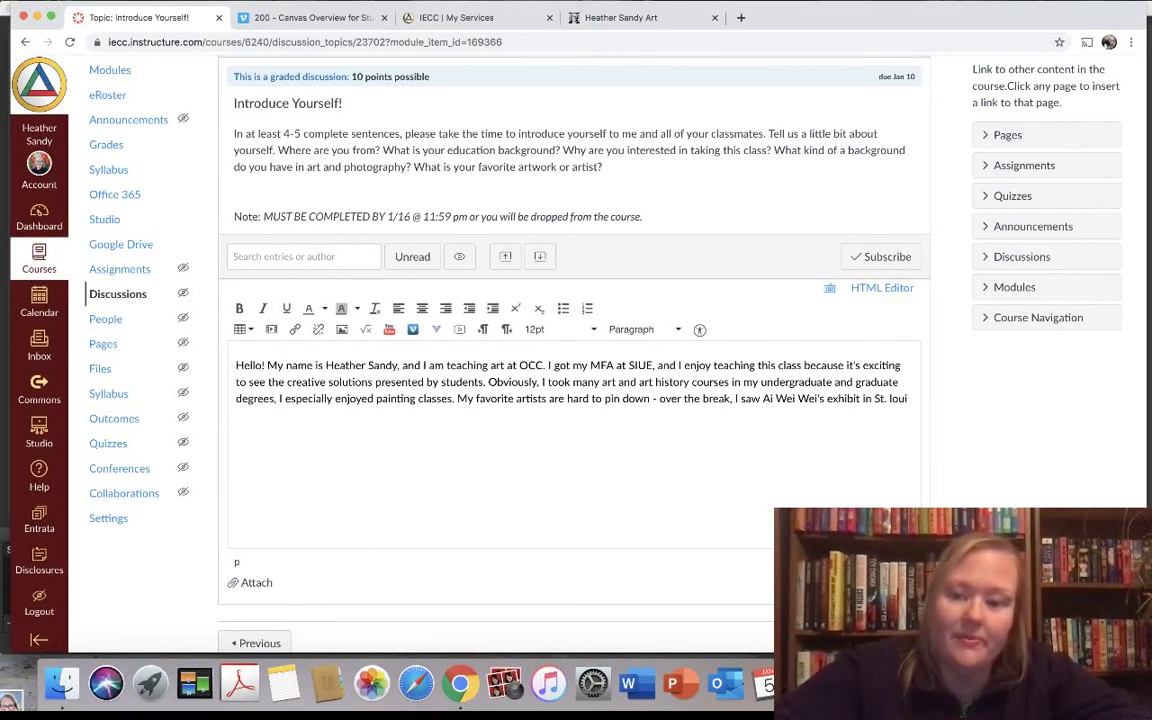
type("ouis that wa")
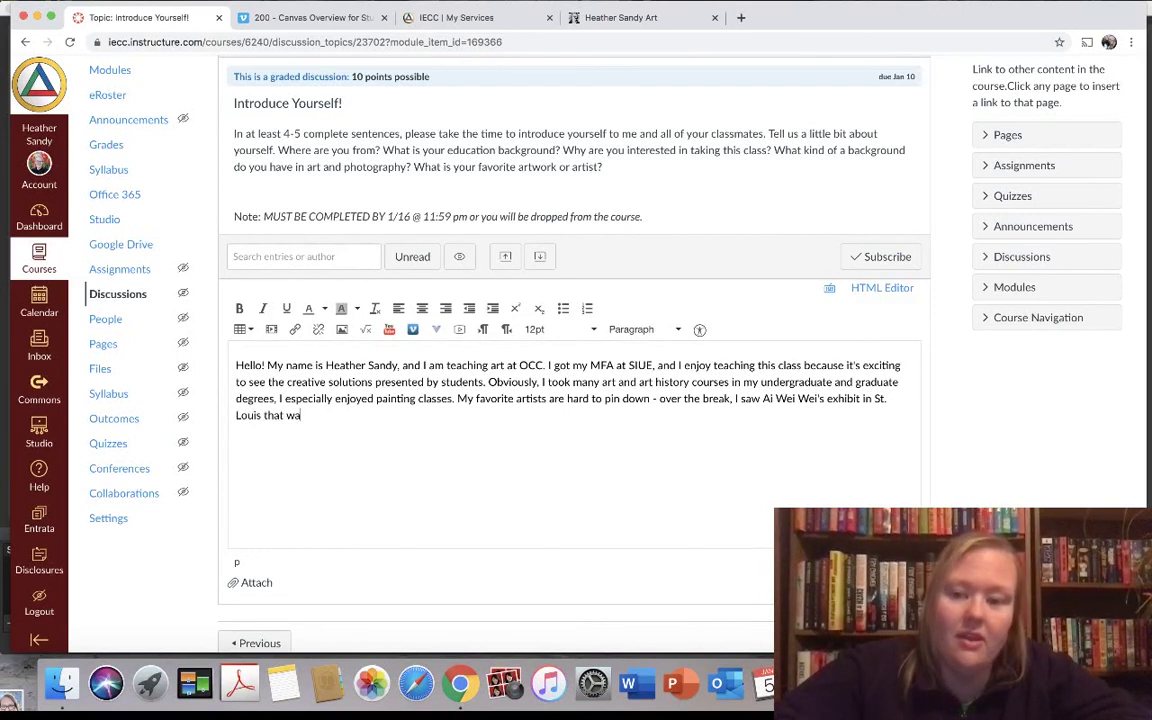
type("s ex")
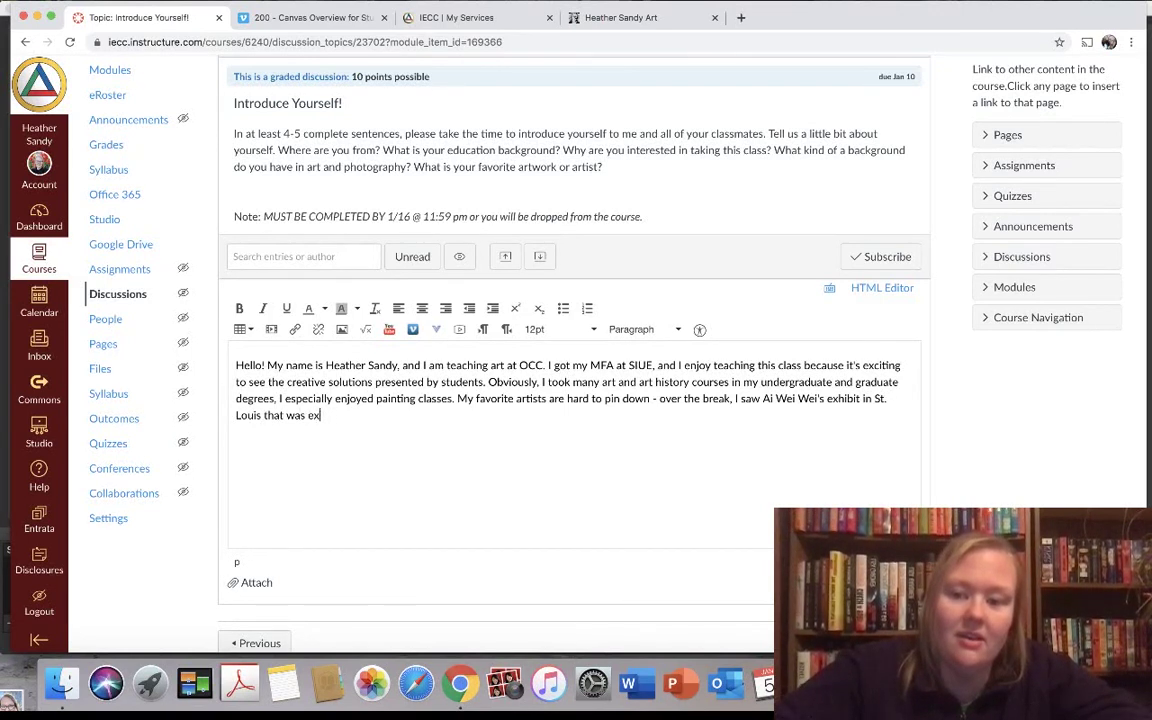
type("cing! I also enjoy")
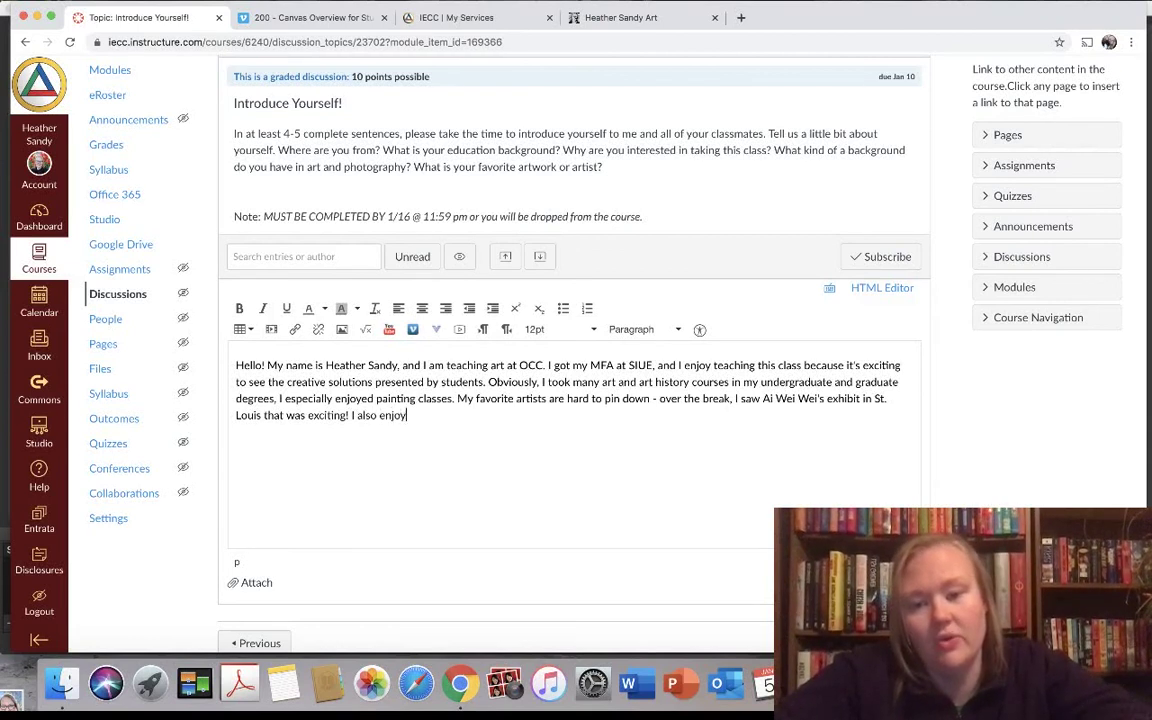
type(" WOlf")
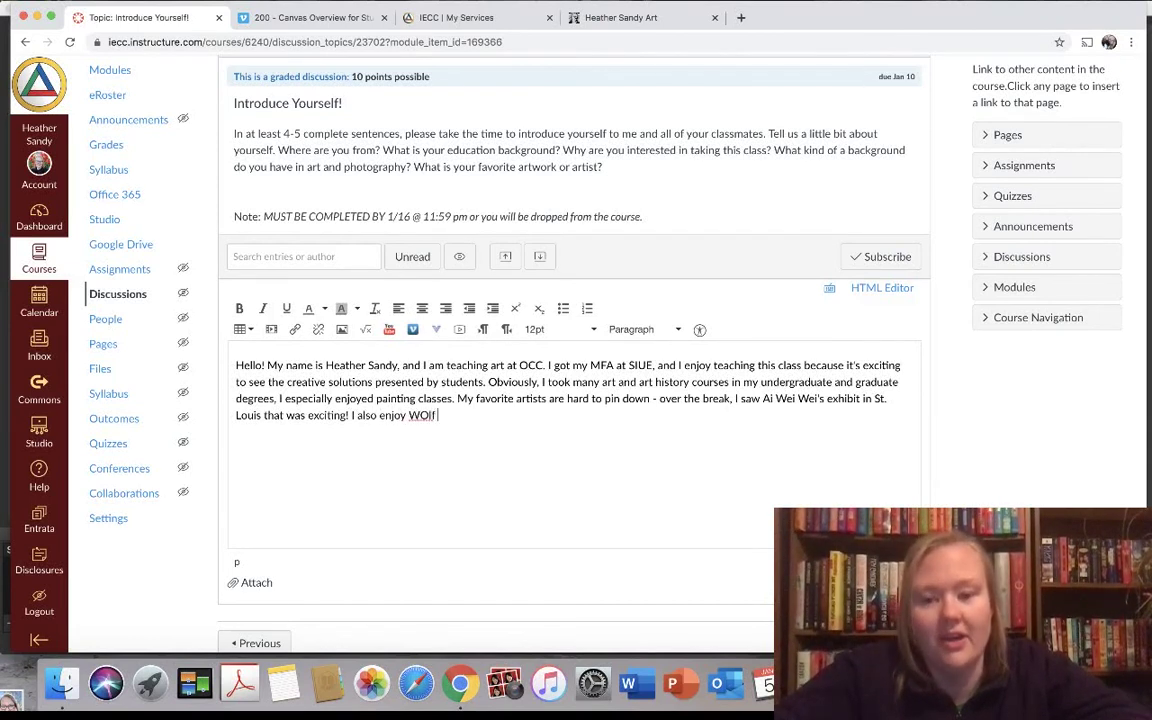
type(" Kahn,")
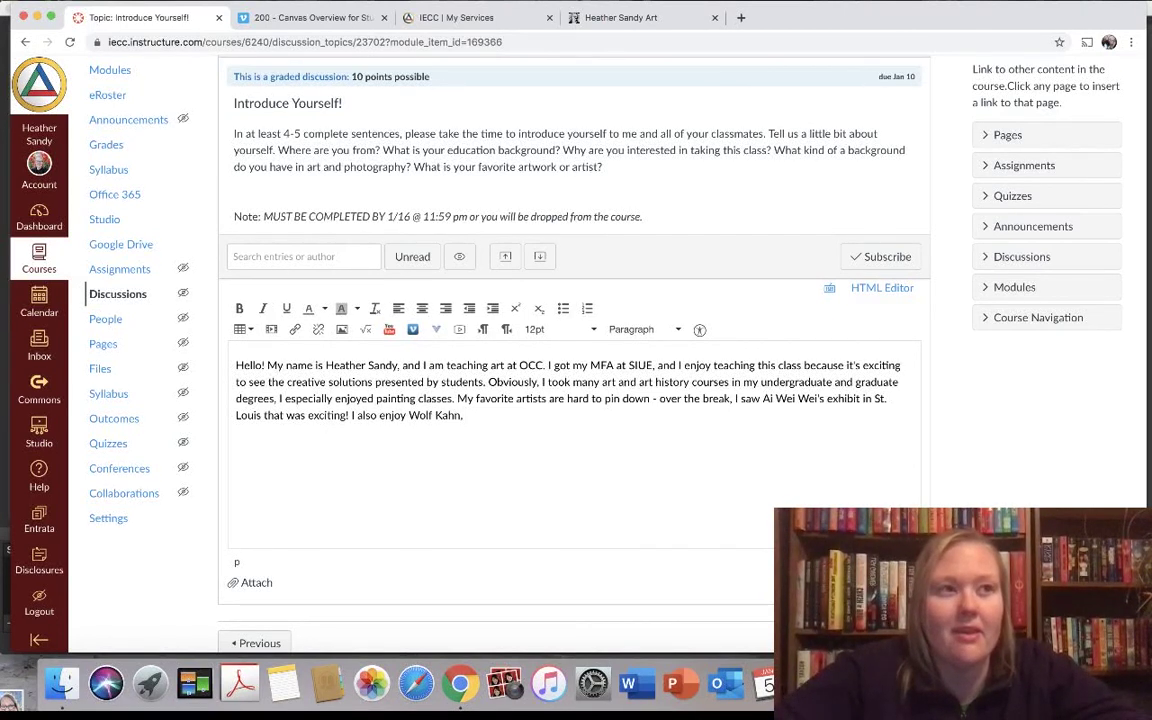
Complete the artist list: Wolf Kahn, Yayoi Kusama, and Monet (especially his haystacks series)
type("Yayoi ")
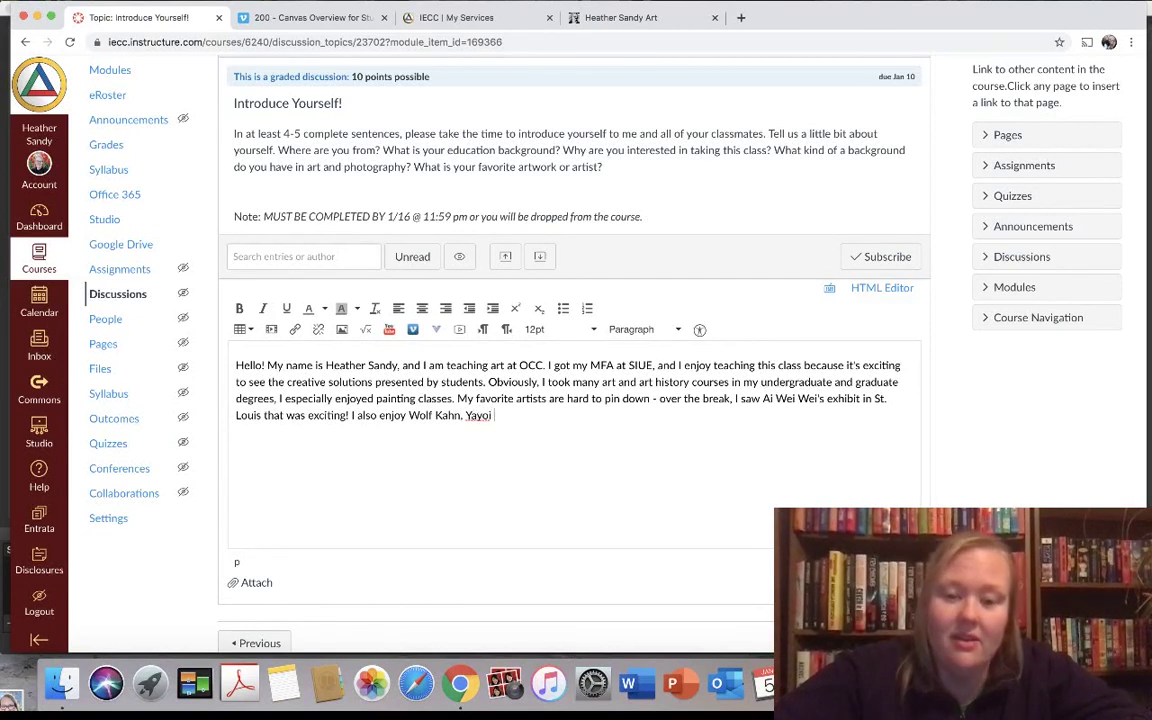
type("Kusama")
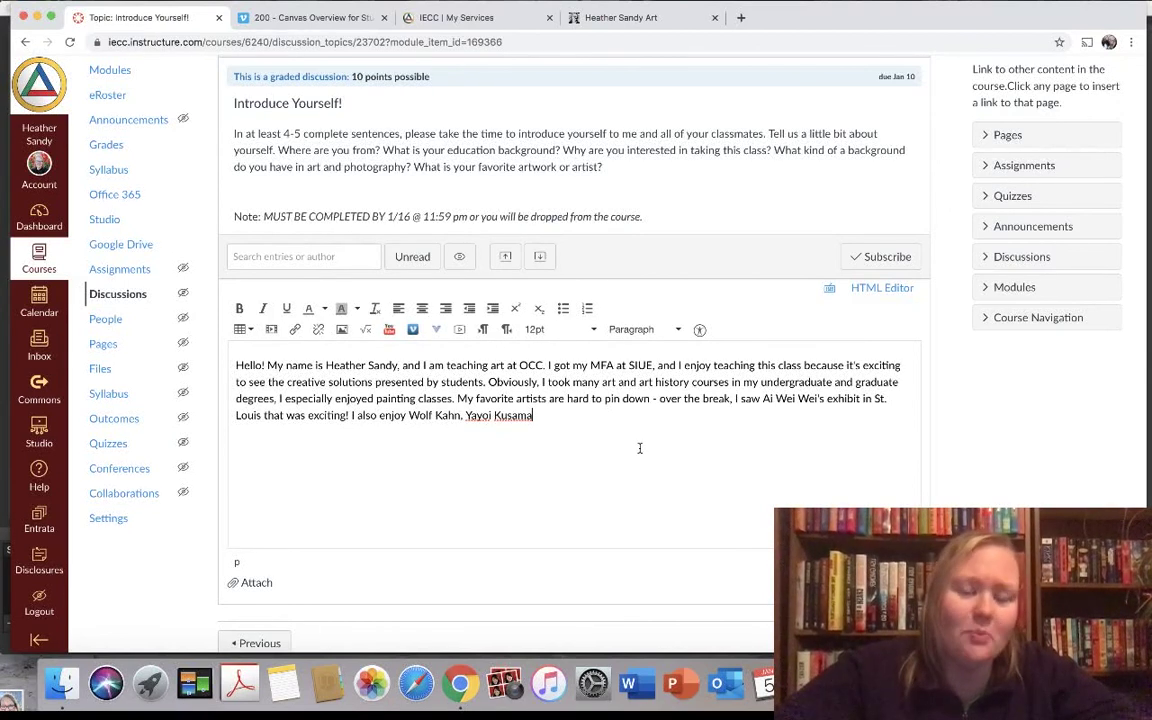
type(", ")
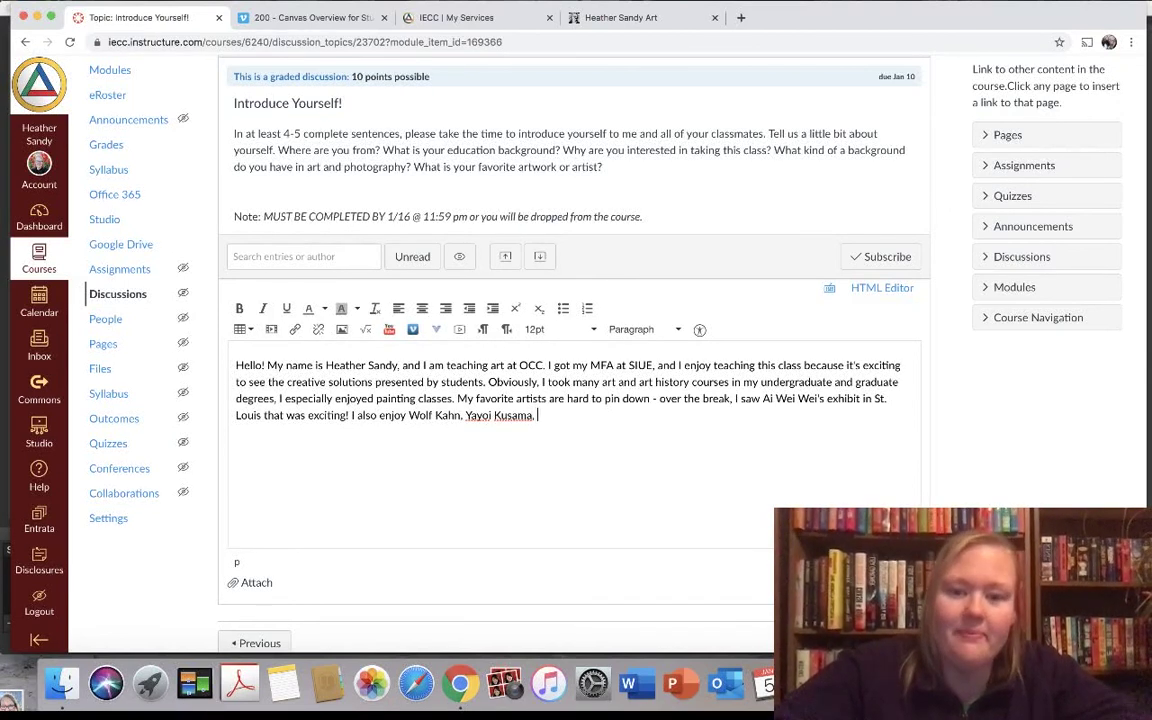
type("and classics like ")
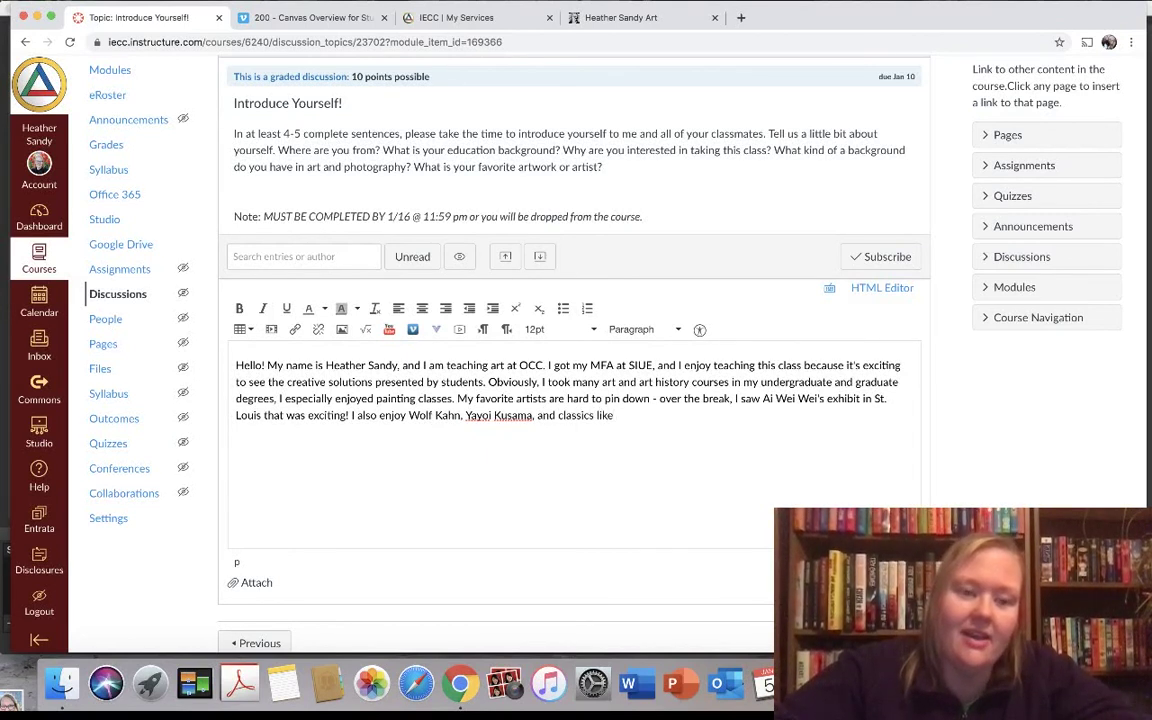
type("Monet (")
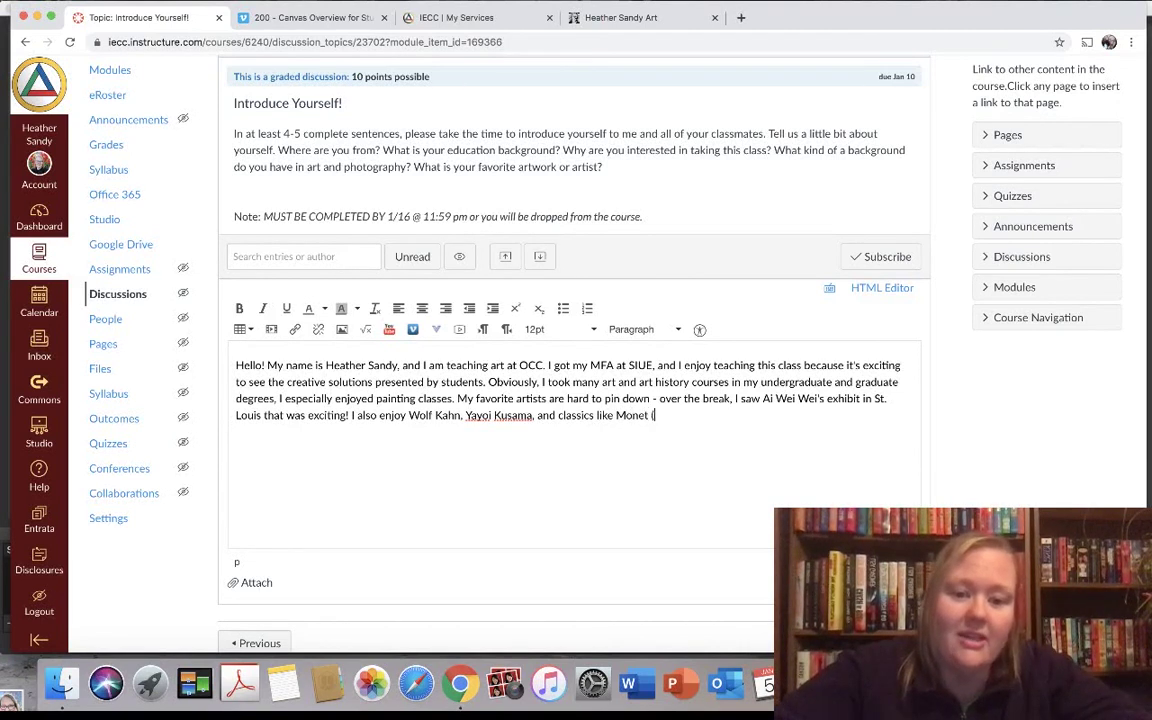
type("especially ")
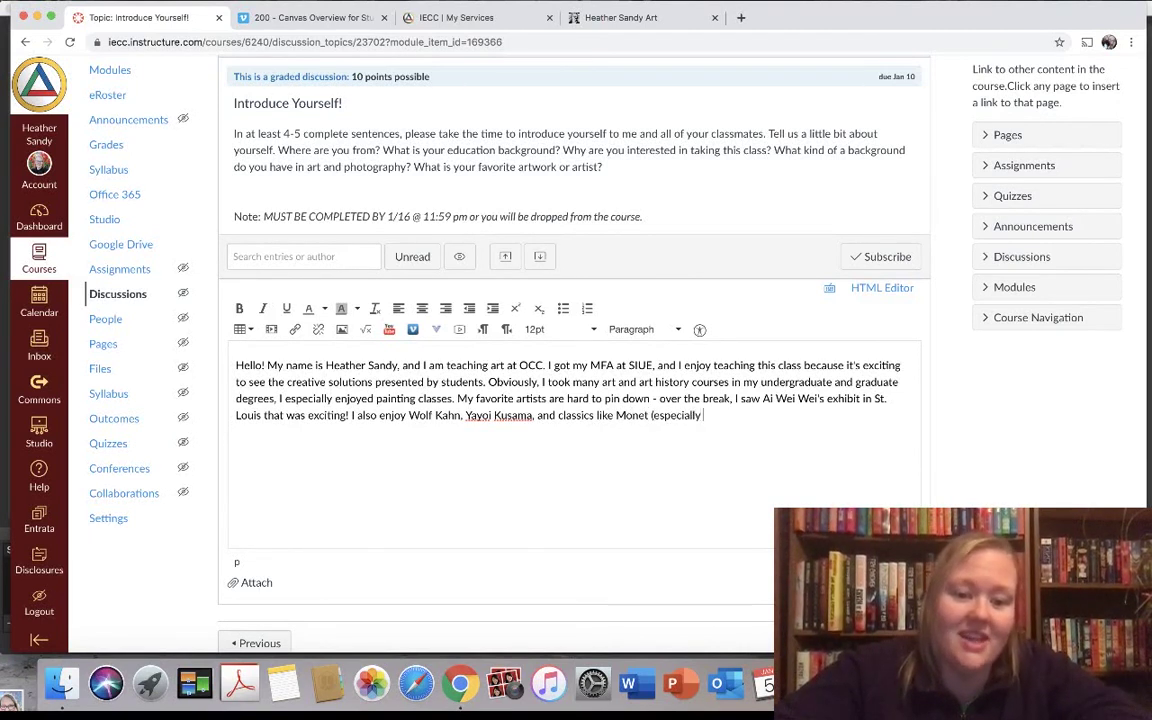
type("his haystacks series).")
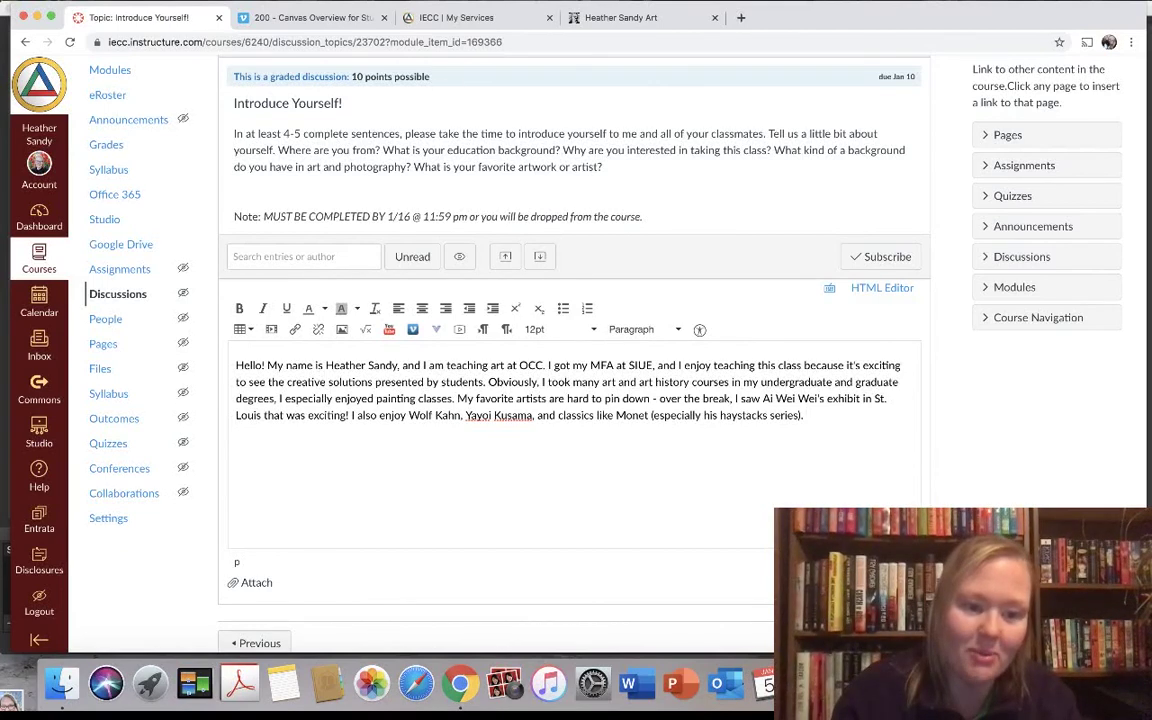
Post the finished introduction reply to the Introduce Yourself! discussion
left_click(880, 582)
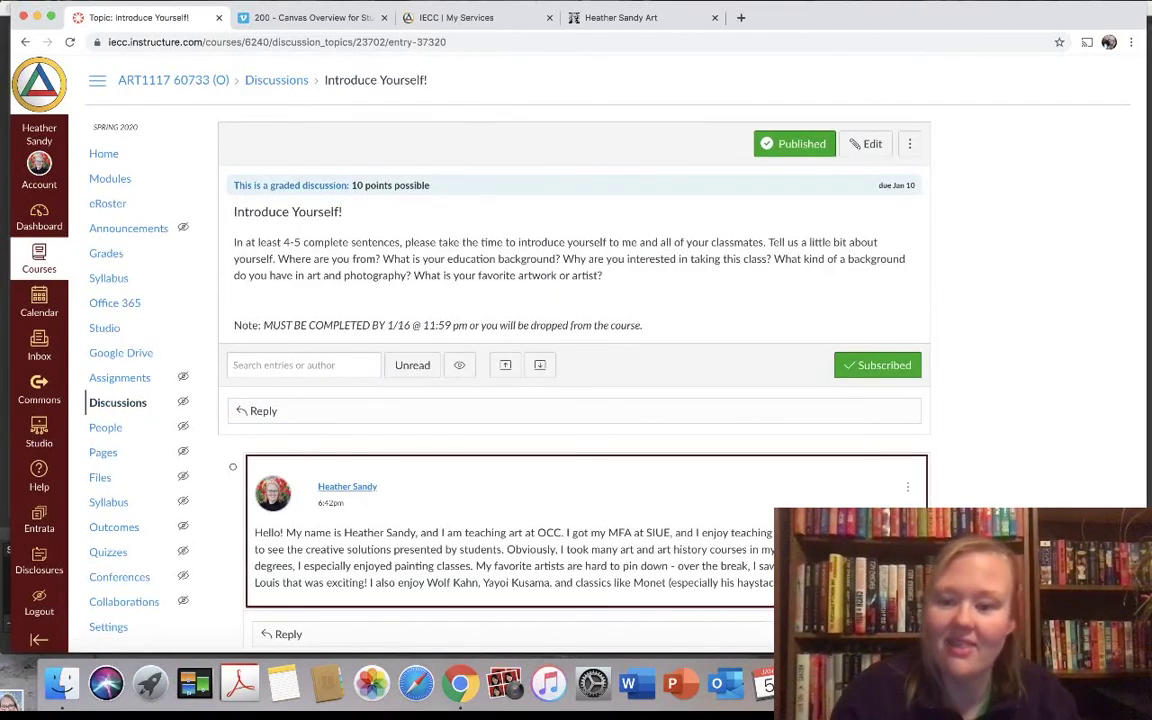